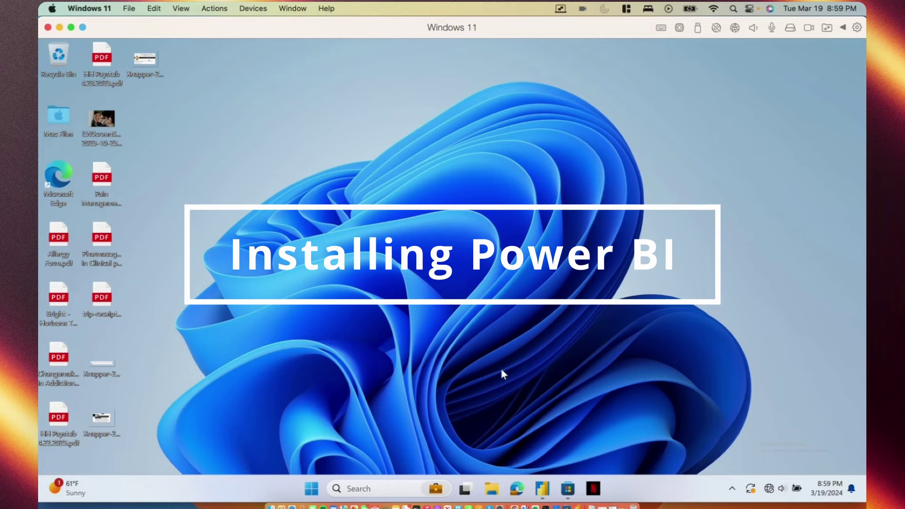
Search Windows for 'power bi desktop' and launch Power BI Desktop from the best match.
left_click(378, 489)
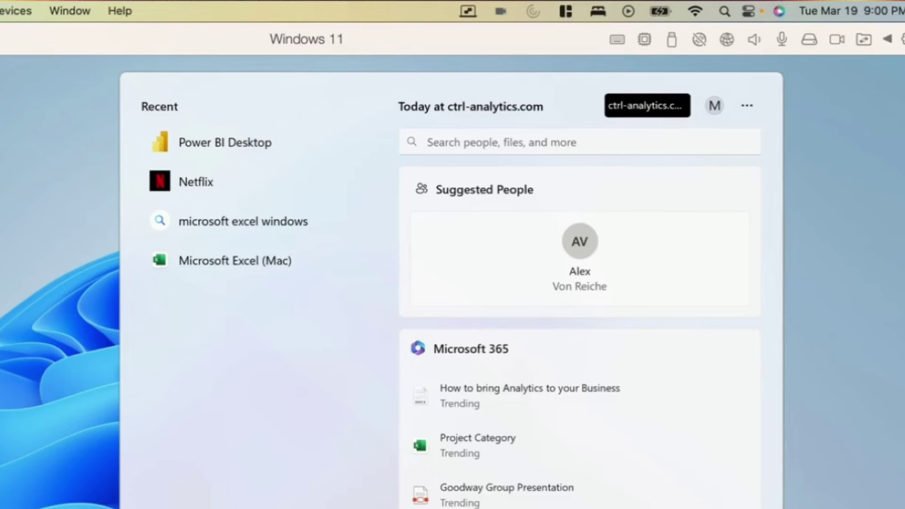
type("power bi de")
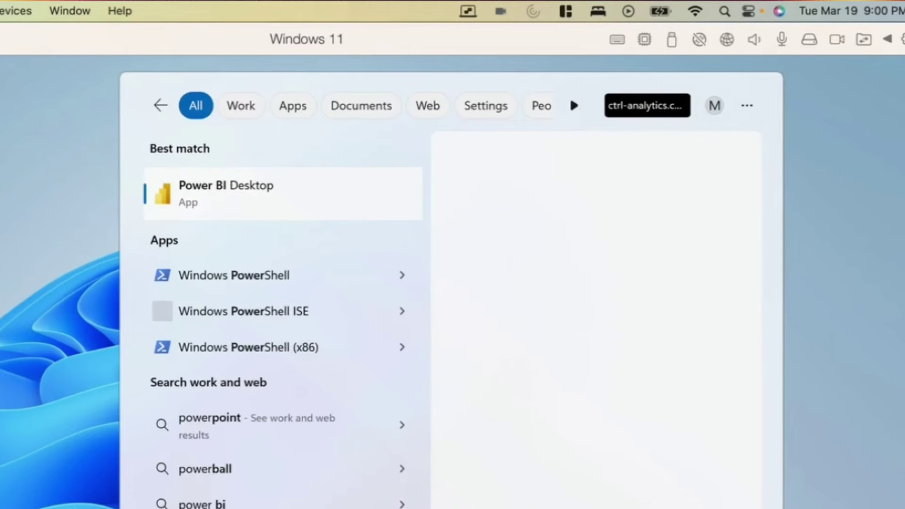
type("sktop")
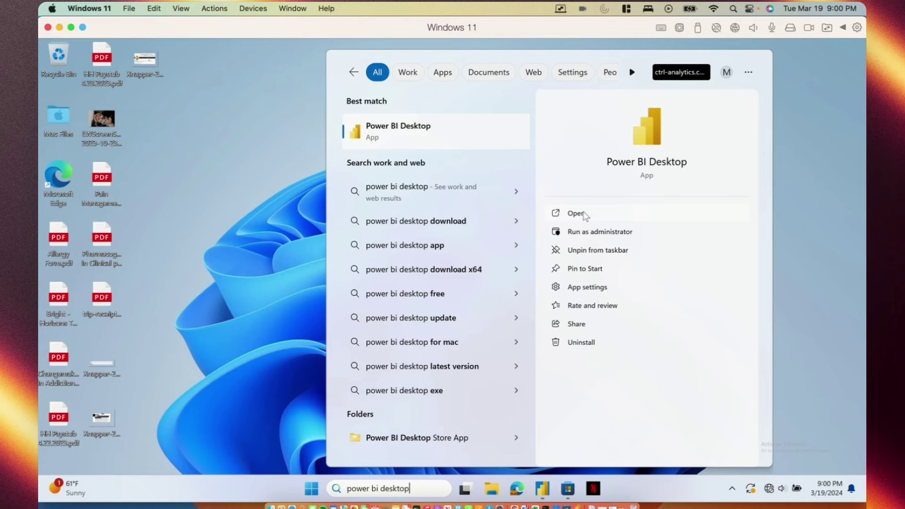
left_click(576, 214)
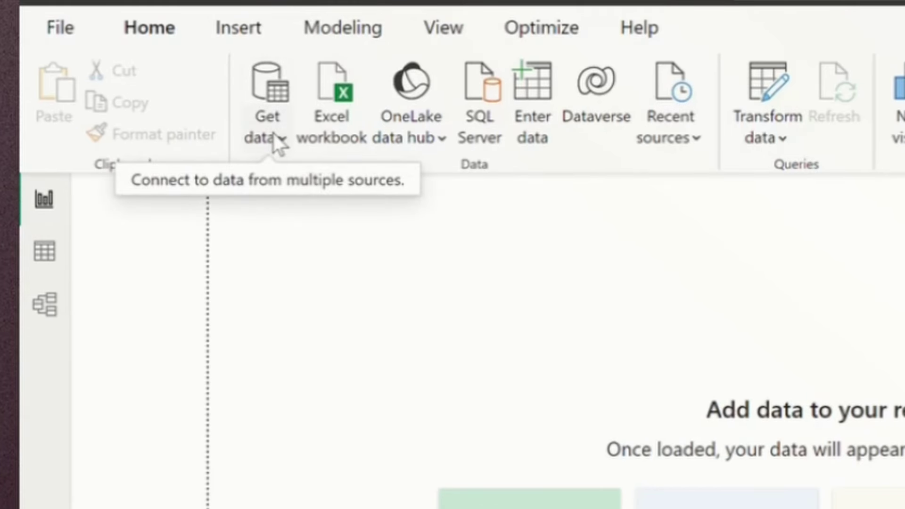
Bring up the full Get Data connector list via the Get data dropdown's More option.
left_click(278, 142)
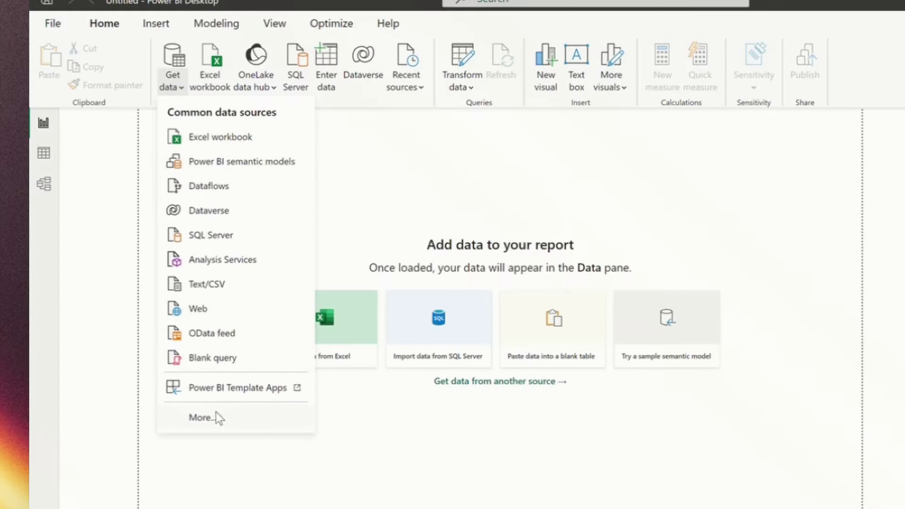
left_click(216, 412)
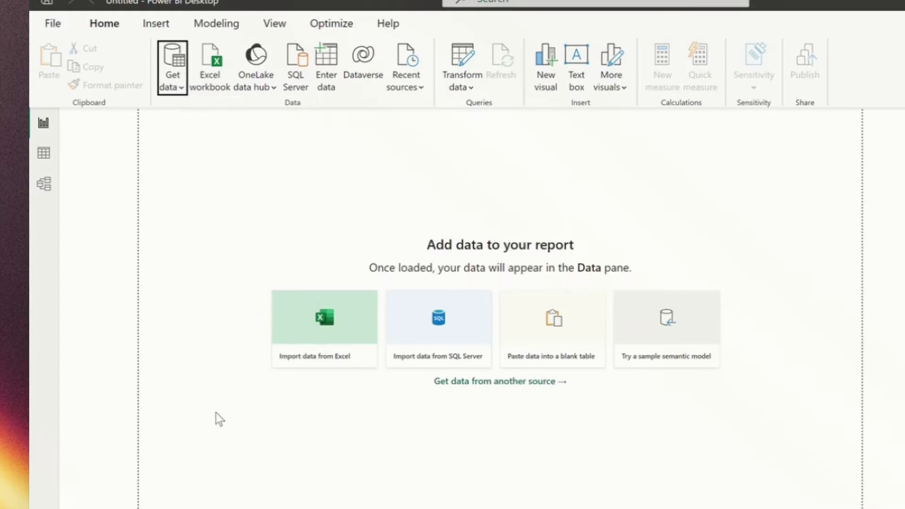
Connect with the Excel Workbook connector and pick Coffee Shop Sales.xlsx from Downloads.
scroll(568, 233, "down", 8)
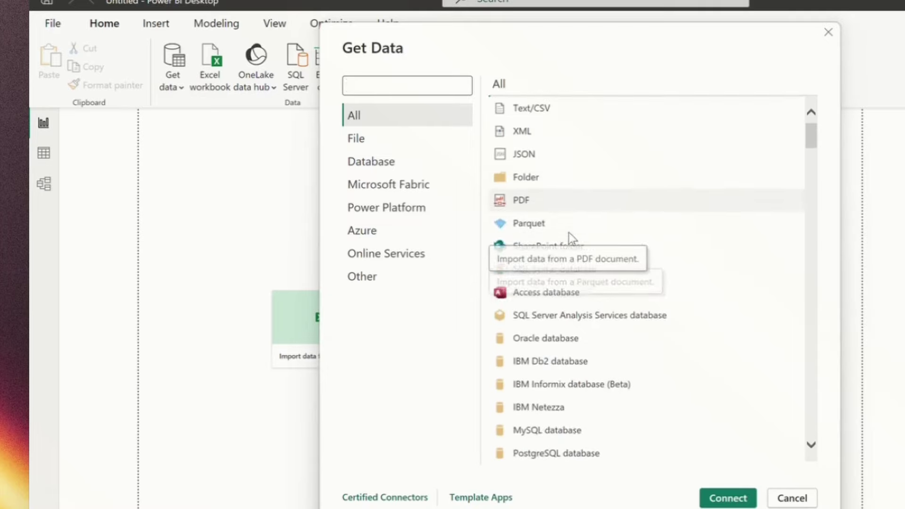
scroll(753, 273, "down", 9)
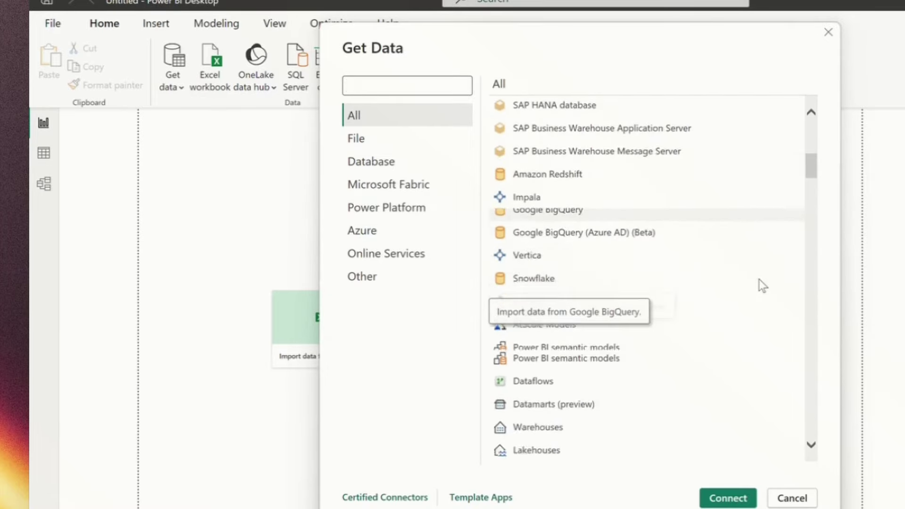
scroll(759, 279, "down", 5)
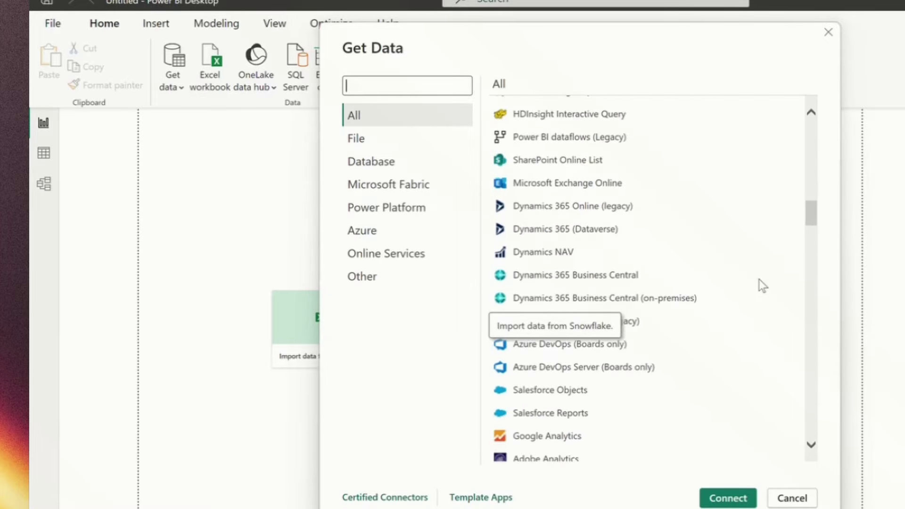
scroll(759, 283, "up", 20)
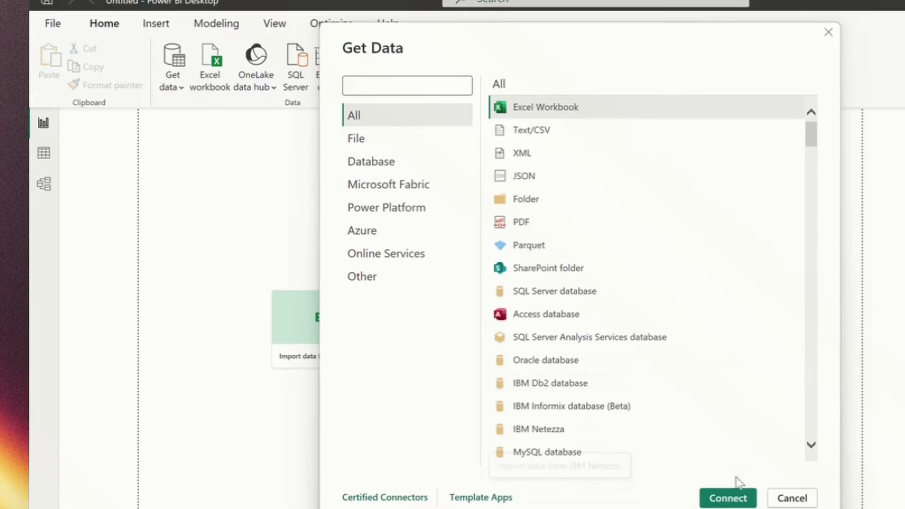
left_click(729, 498)
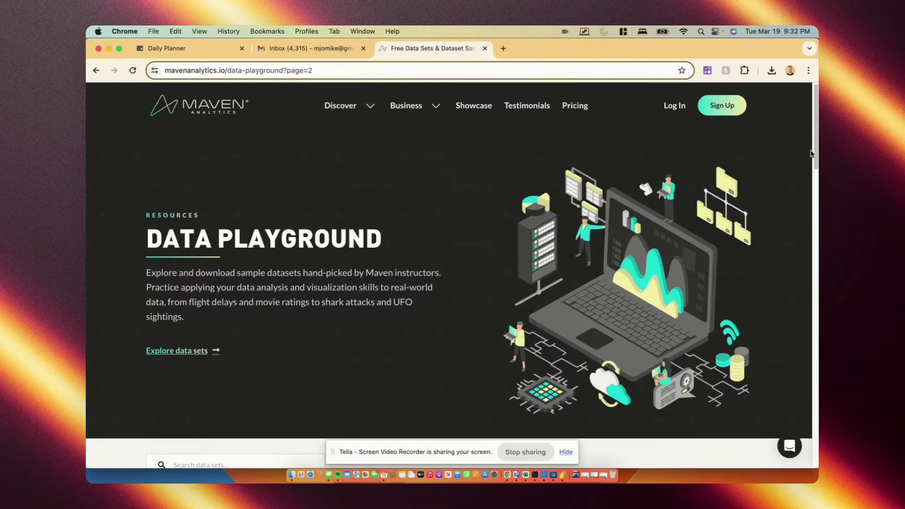
left_click_drag(818, 136, 819, 276)
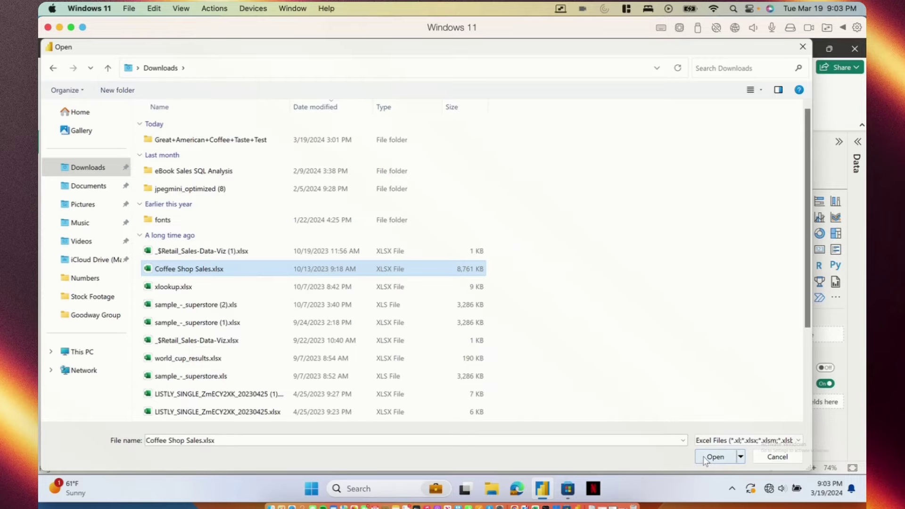
Preview the Transactions table from Coffee Shop Sales.xlsx and send it to Transform Data.
key("Escape")
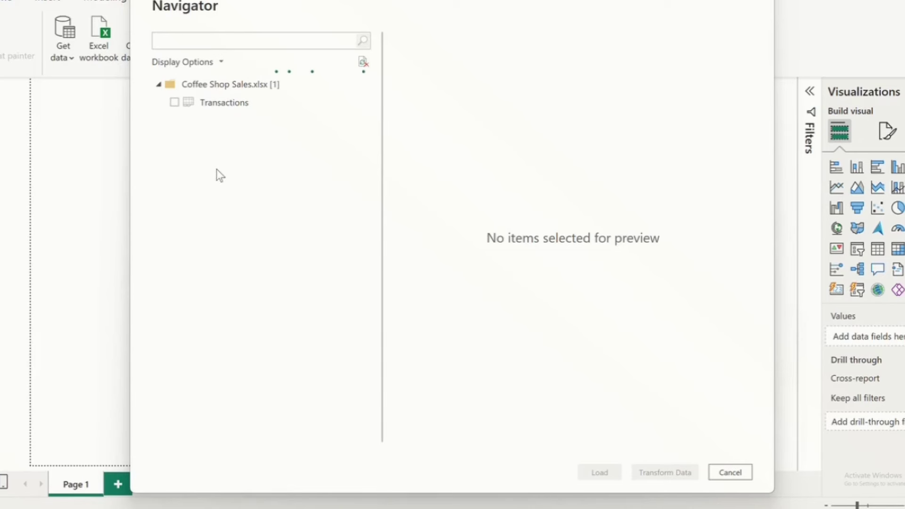
left_click(174, 103)
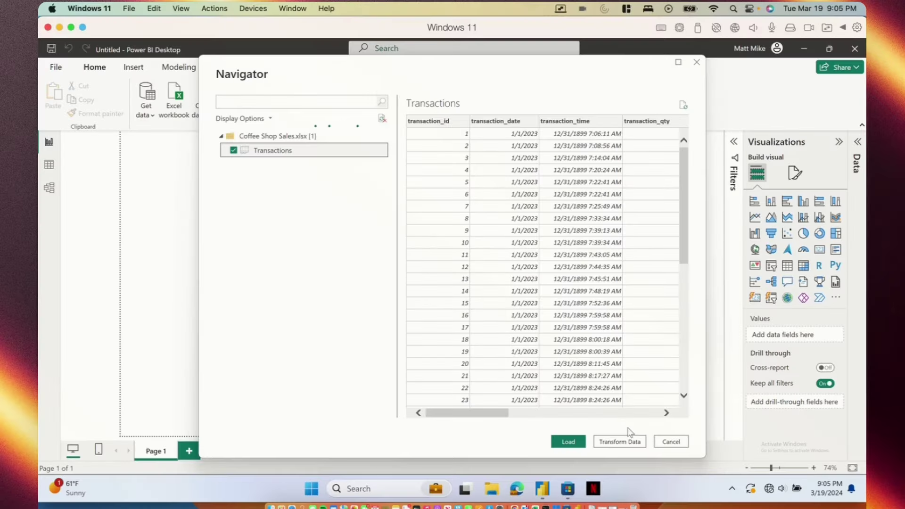
left_click(627, 444)
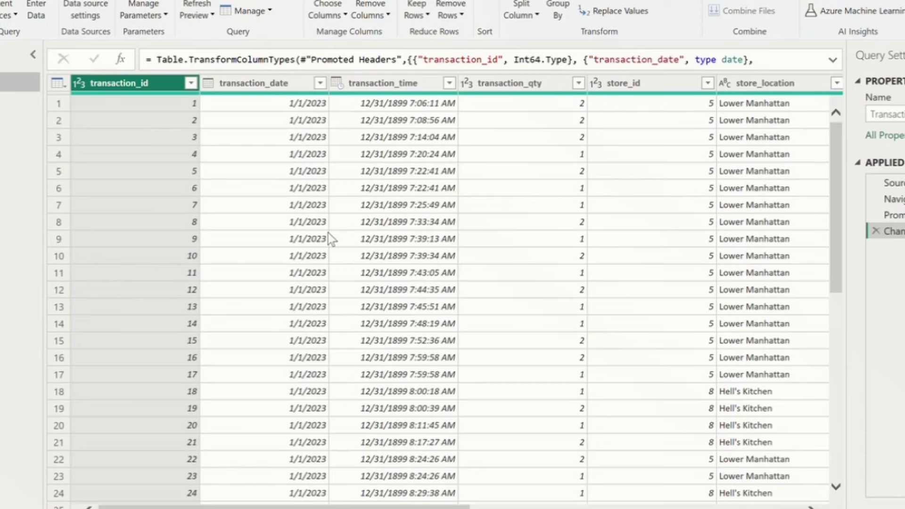
Scroll across the Transactions columns, inspecting product_category and unit_price.
scroll(328, 233, "right", 5)
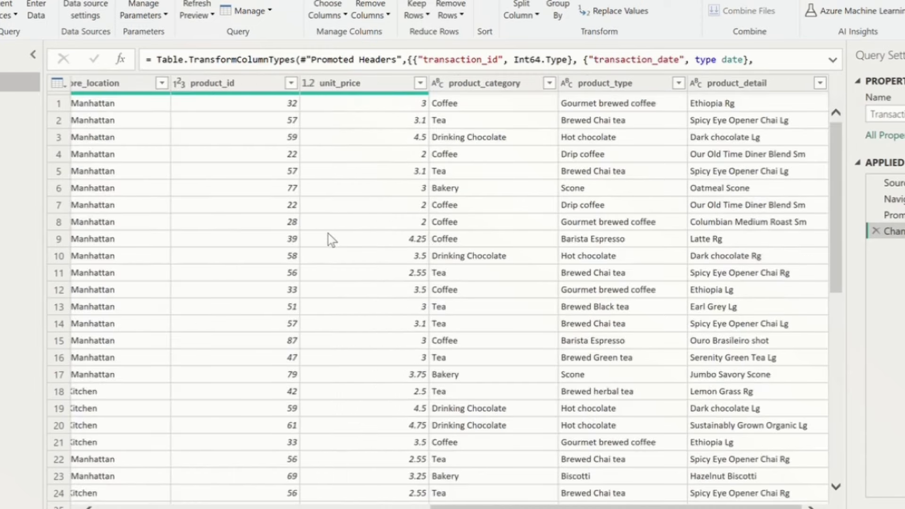
scroll(328, 234, "left", 5)
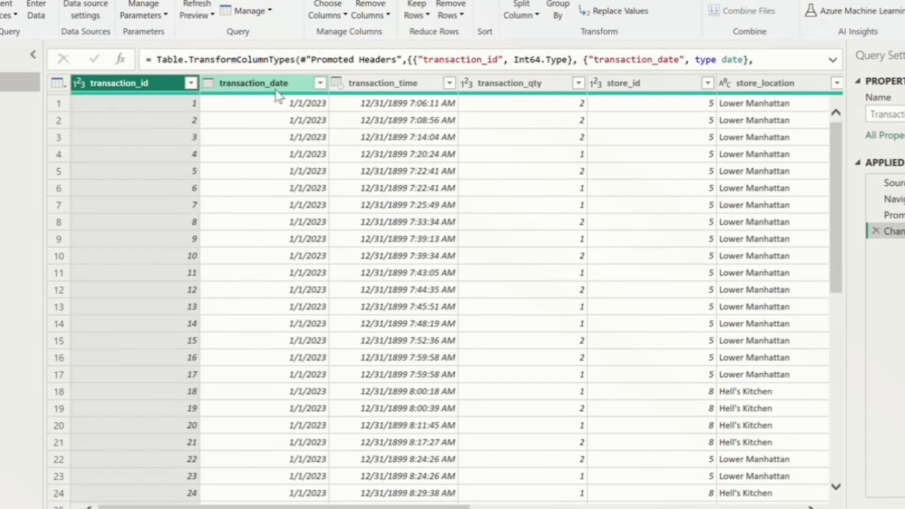
scroll(459, 202, "right", 3)
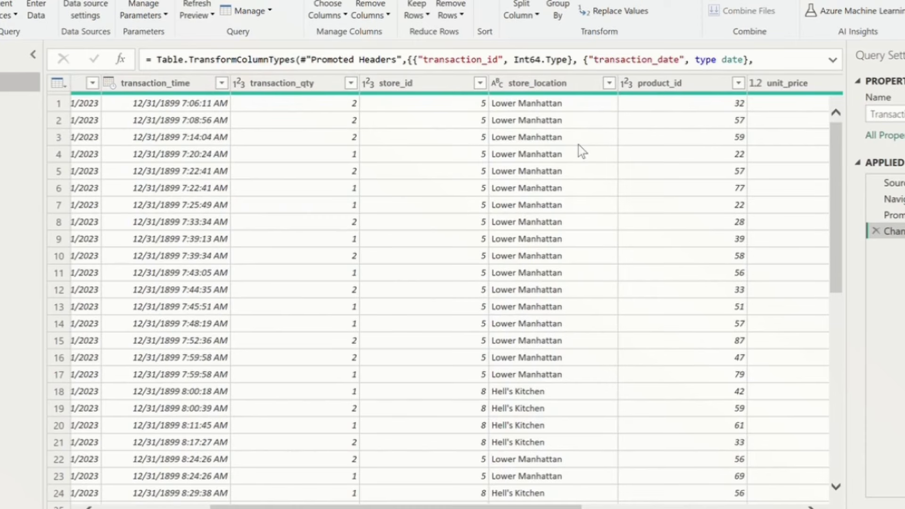
scroll(578, 146, "right", 5)
left_click(436, 122)
key("Right")
key("Right")
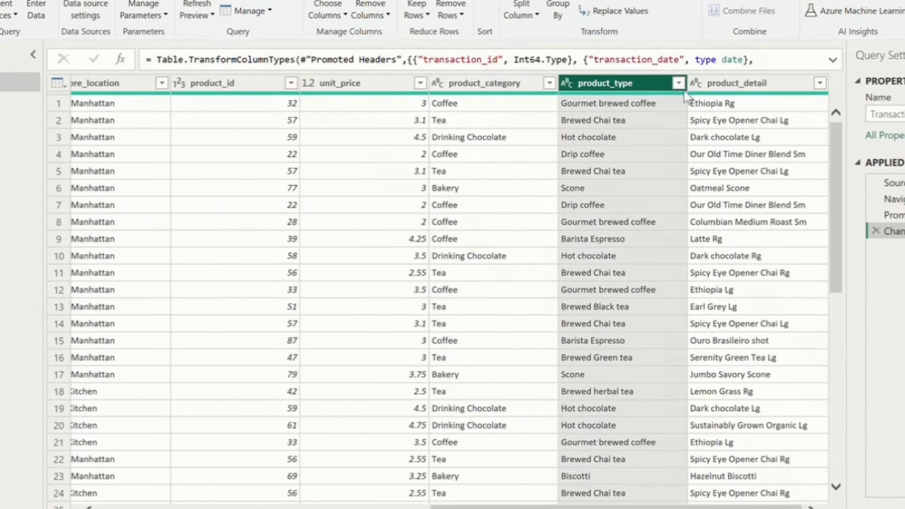
left_click(342, 85)
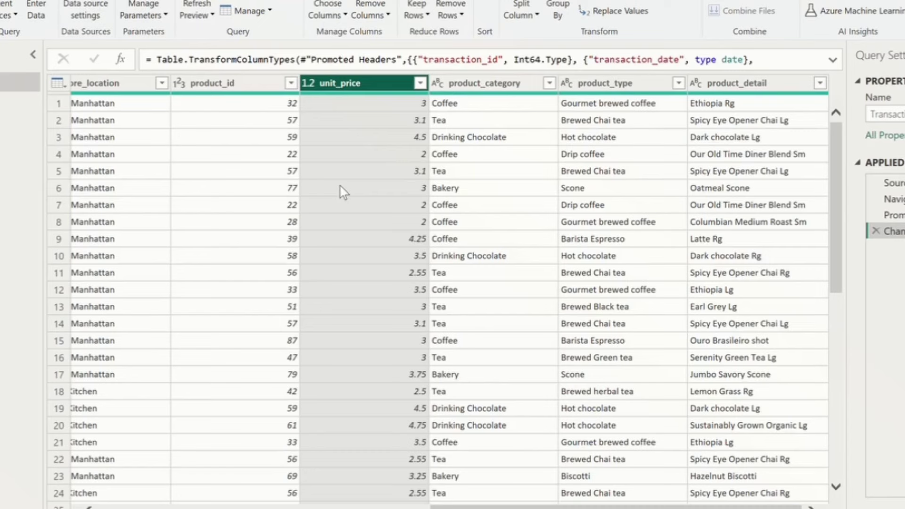
scroll(341, 270, "left", 5)
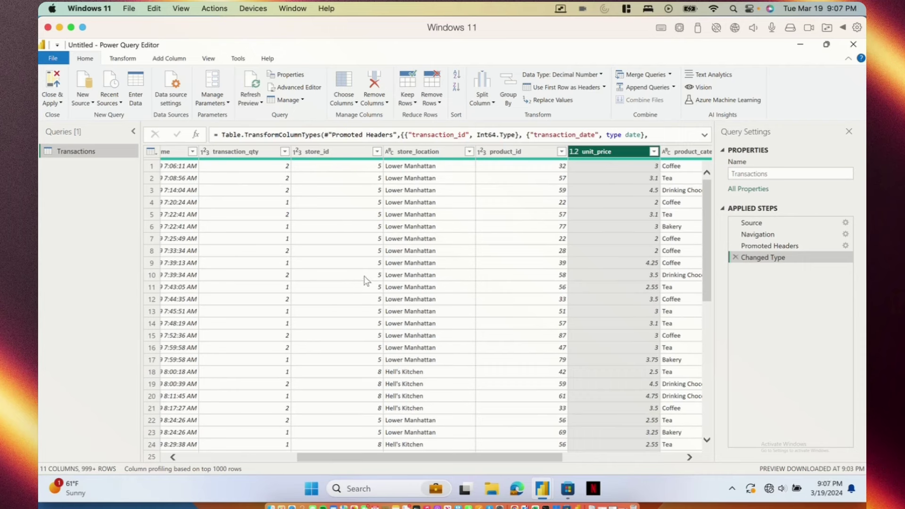
scroll(366, 278, "left", 3)
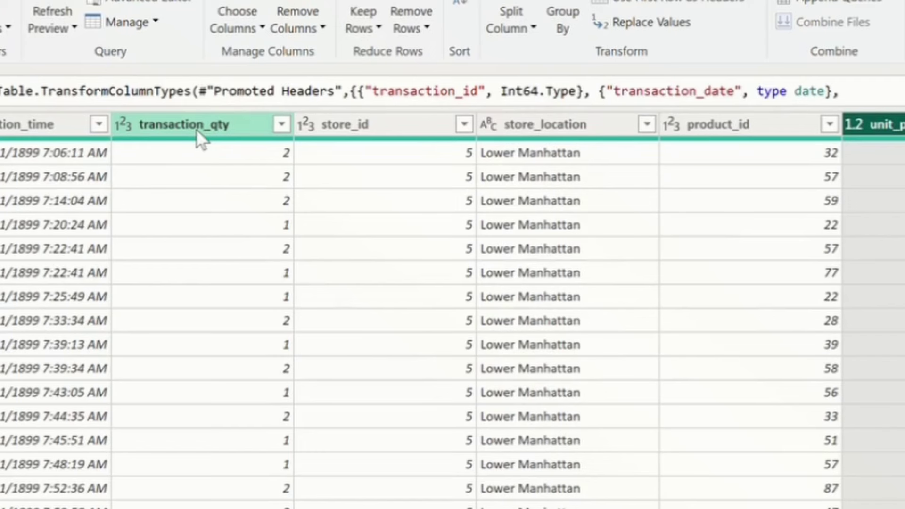
left_click(196, 129)
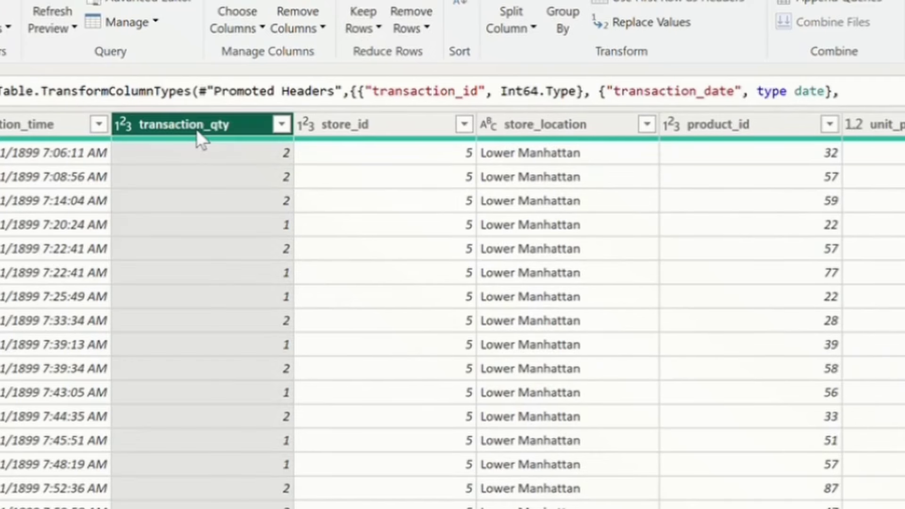
double_click(232, 126)
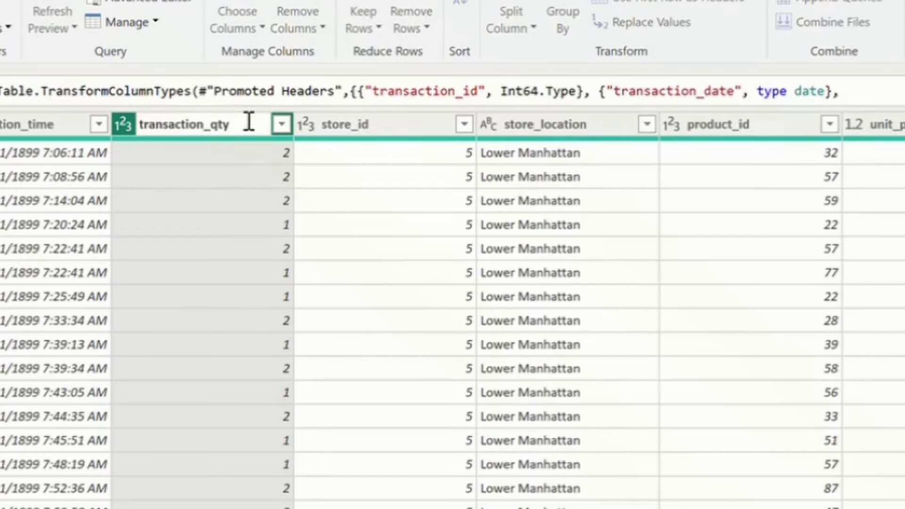
key("BackSpace")
key("BackSpace")
key("BackSpace")
type("count")
key("Return")
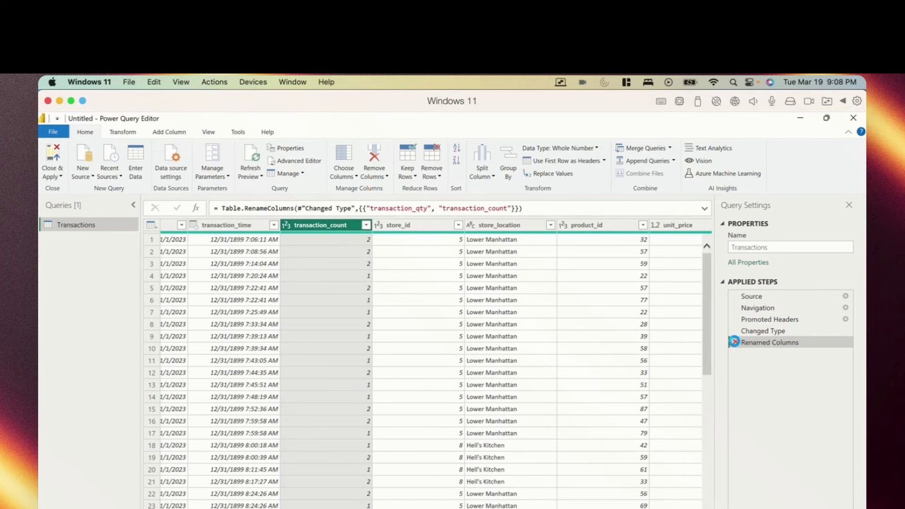
Delete the Renamed Columns step and check store_id's data type without changing it.
left_click(670, 339)
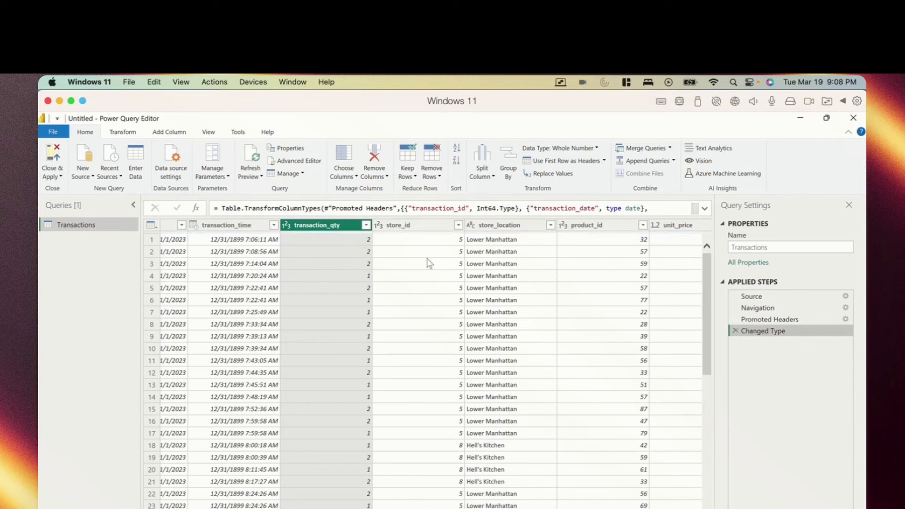
left_click(379, 228)
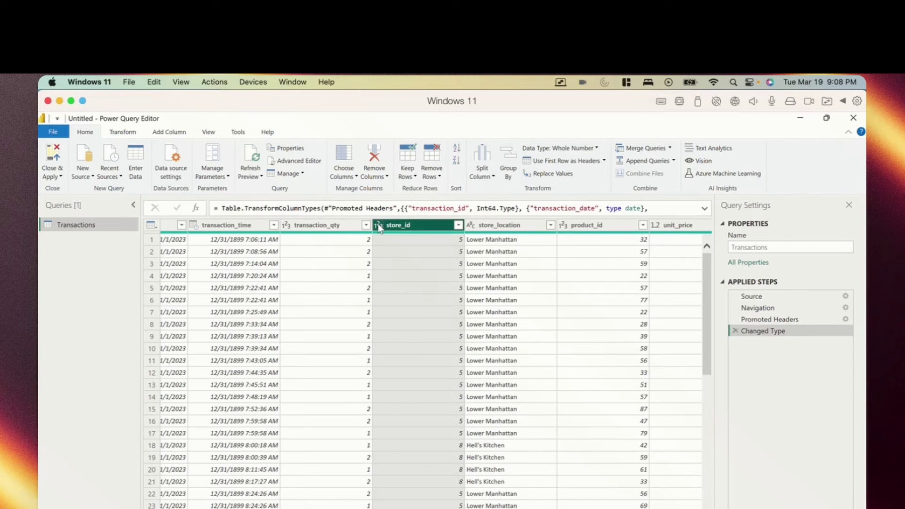
left_click(379, 226)
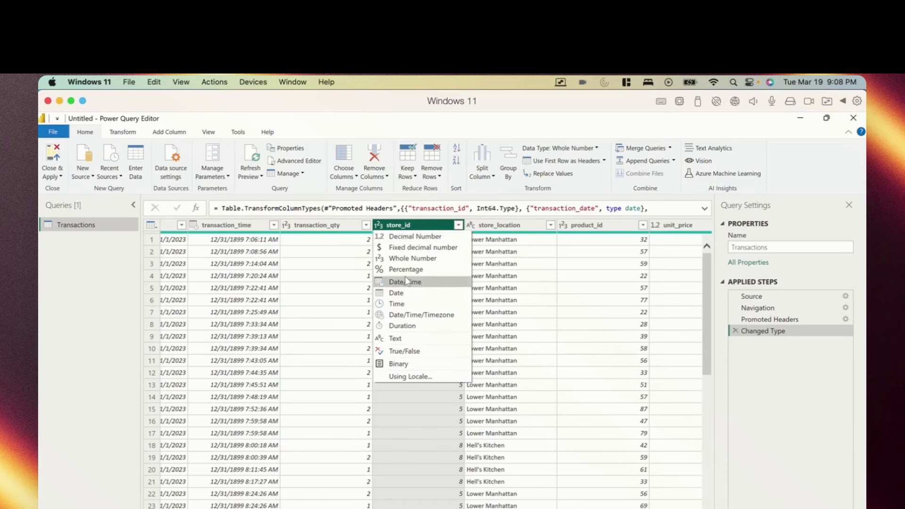
left_click(420, 227)
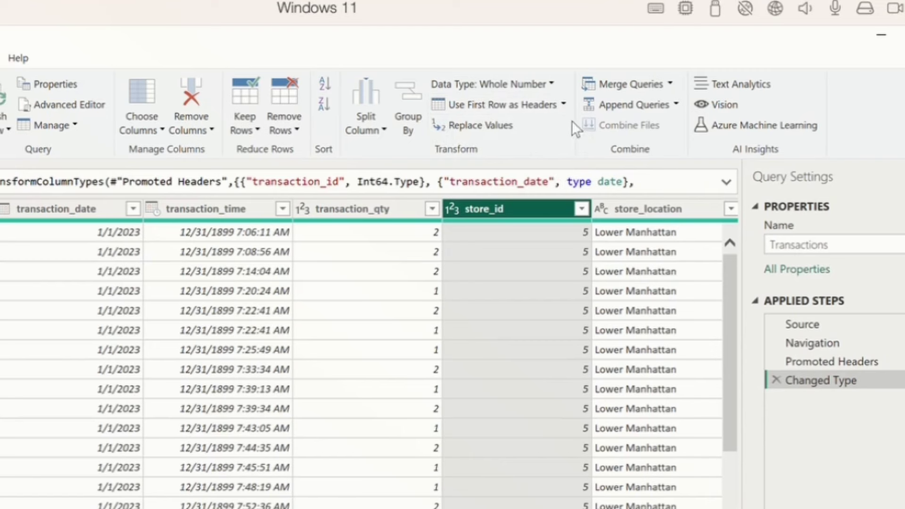
Demote then re-promote the headers, and remove the transaction_qty column.
left_click(604, 160)
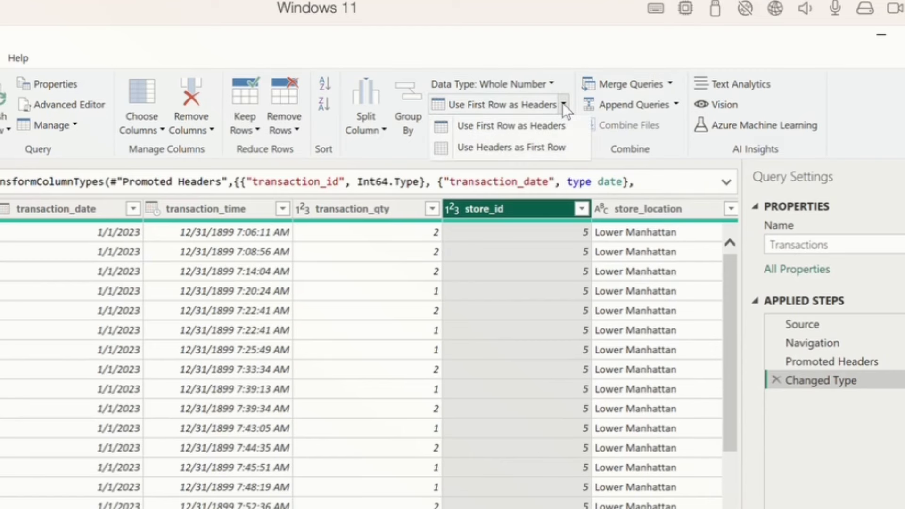
left_click(533, 145)
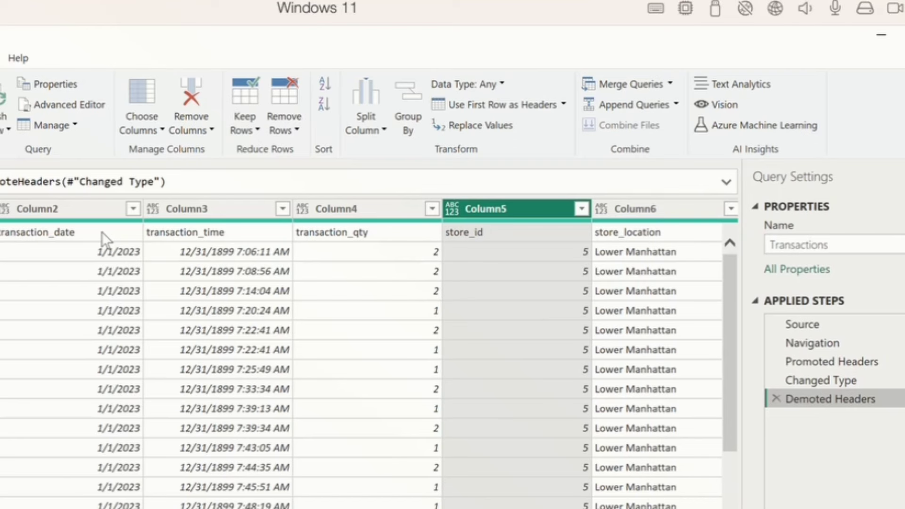
left_click(482, 107)
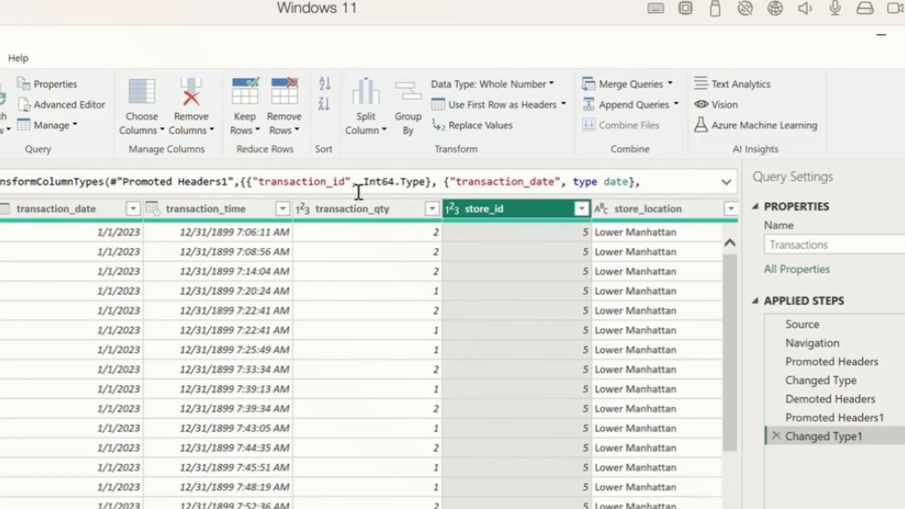
left_click(358, 215)
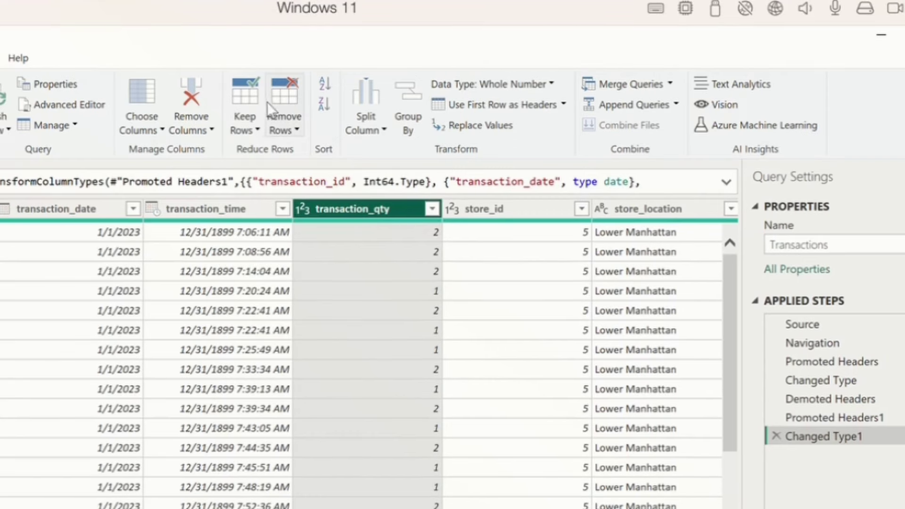
left_click(194, 102)
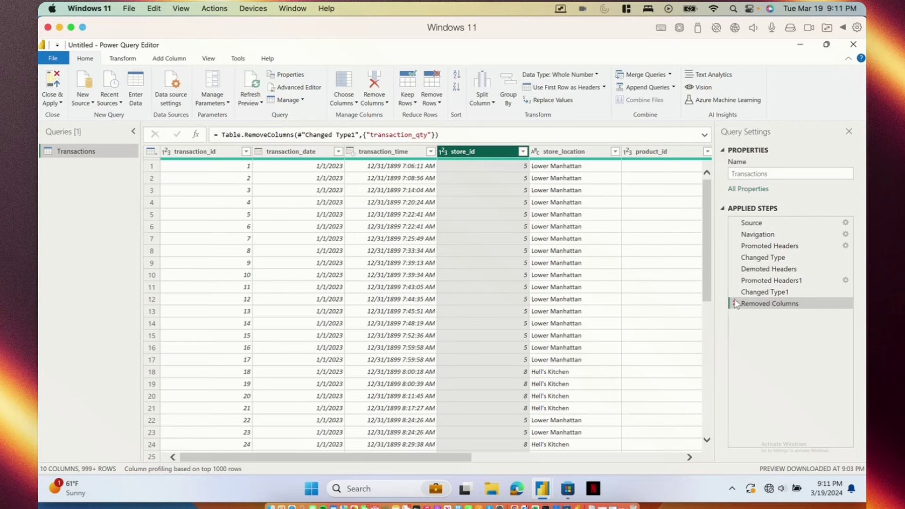
Delete the Removed Columns step to restore transaction_qty, then Close & Apply.
left_click(735, 305)
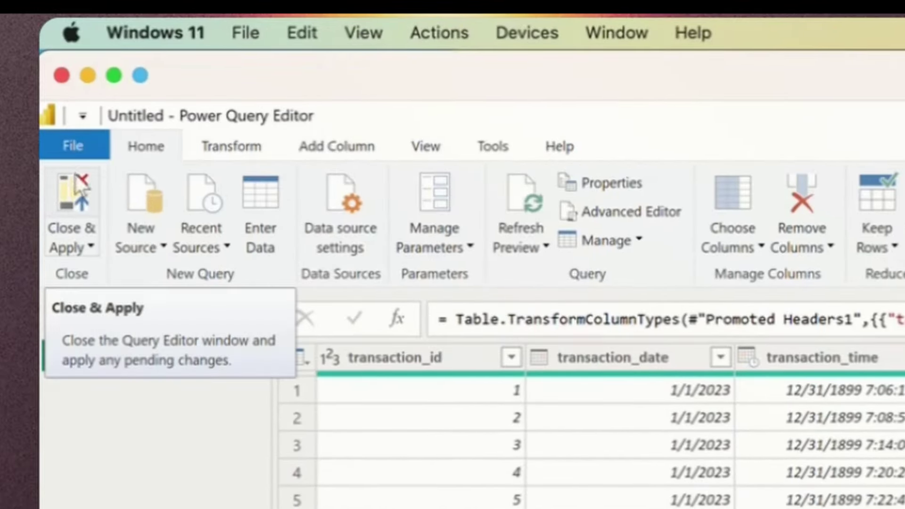
left_click(81, 195)
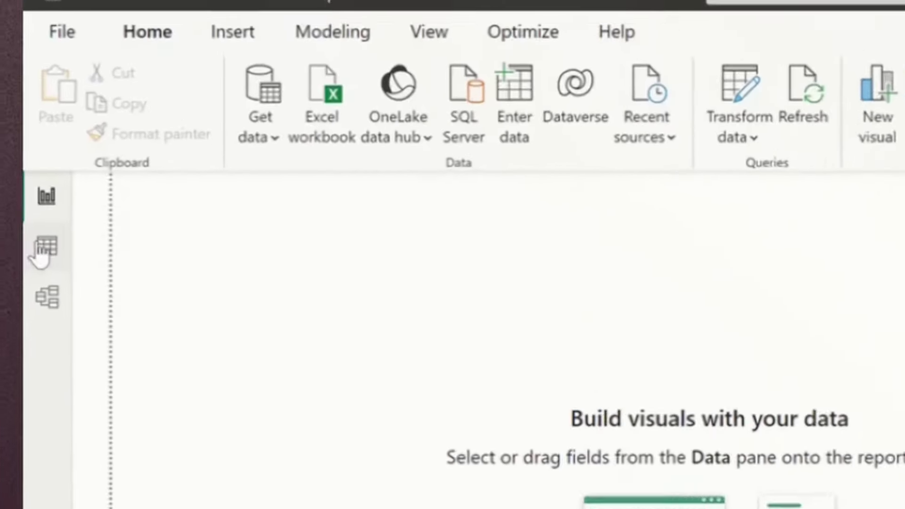
Browse the 149,116 Transactions rows and their columns in Table view.
left_click(43, 248)
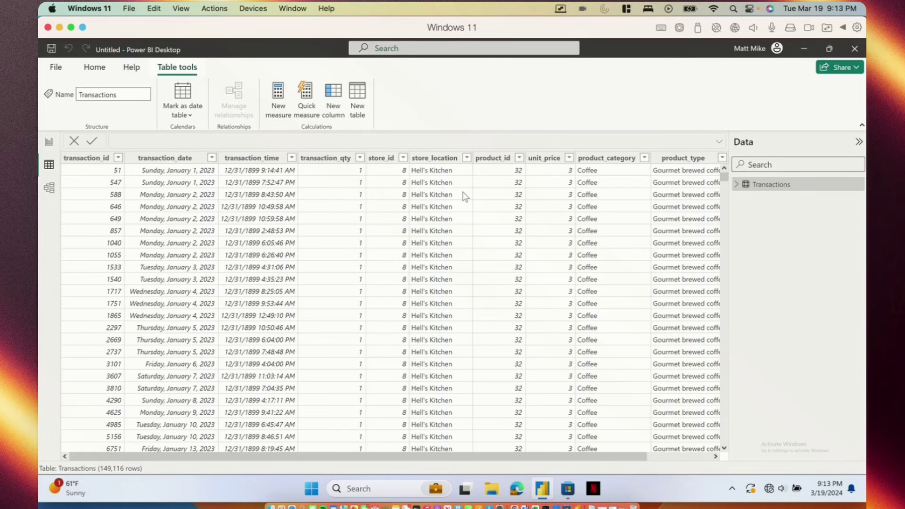
scroll(459, 221, "right", 2)
scroll(456, 217, "right", 1)
scroll(457, 217, "left", 2)
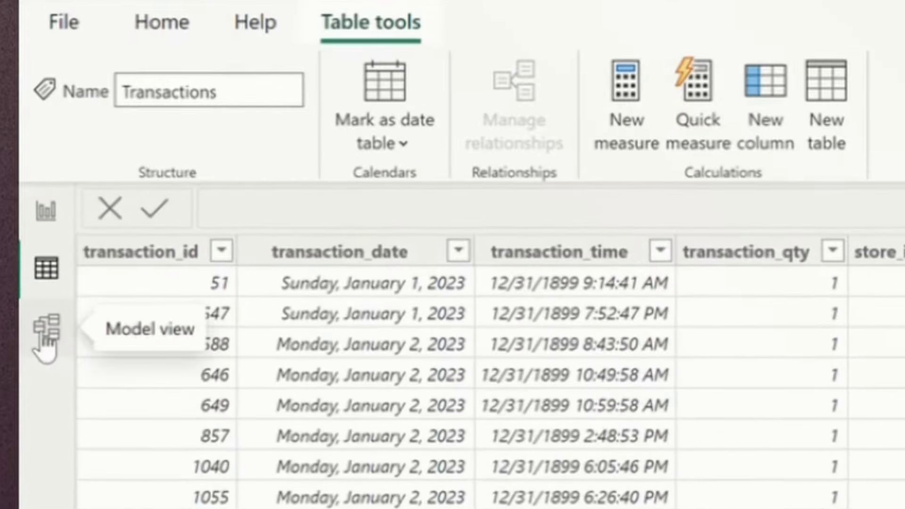
Inspect the Transactions table card in Model view, then go back to Report view.
left_click(43, 332)
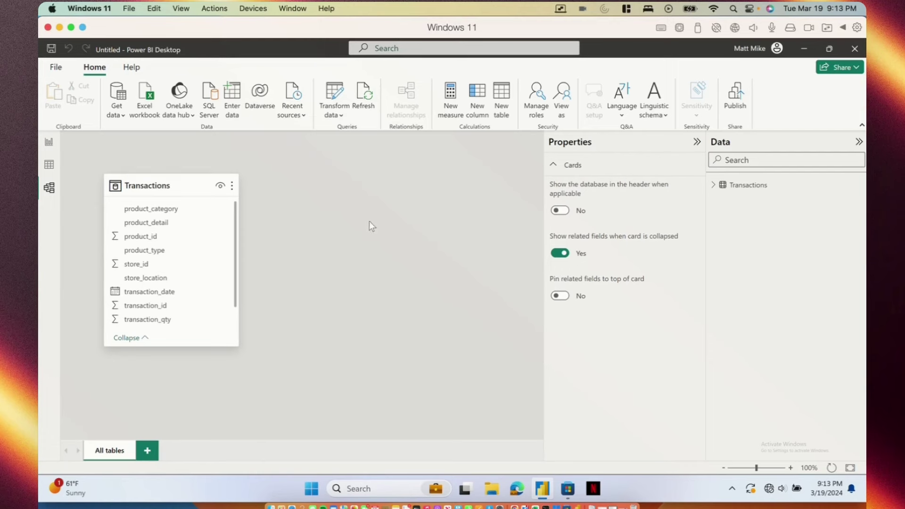
mouse_move(183, 189)
left_click(49, 142)
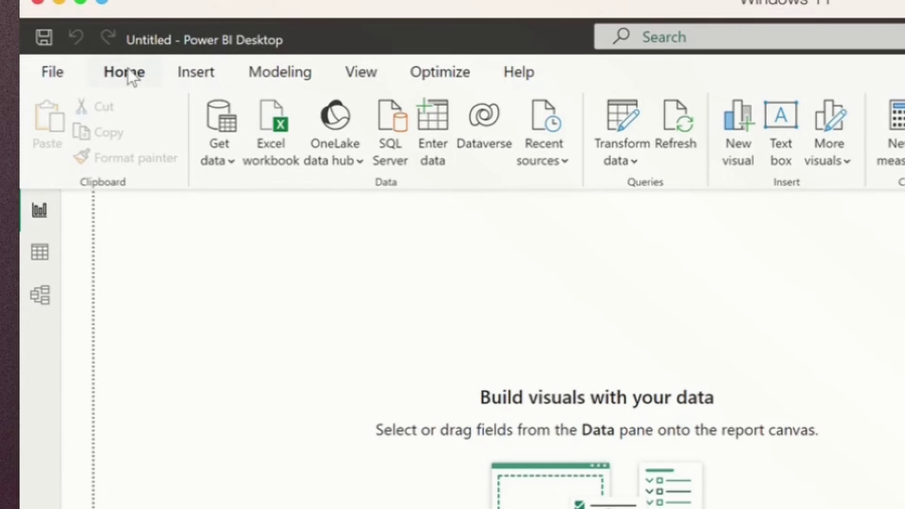
left_click(187, 74)
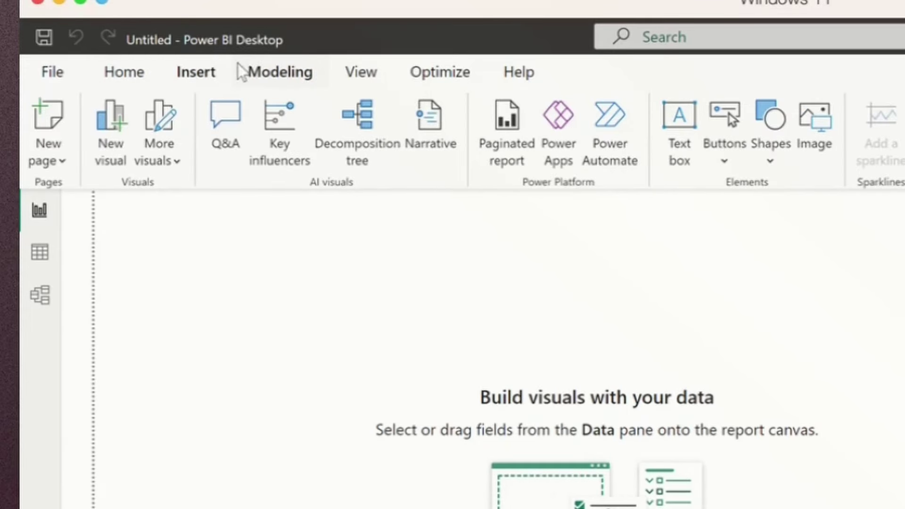
left_click(261, 73)
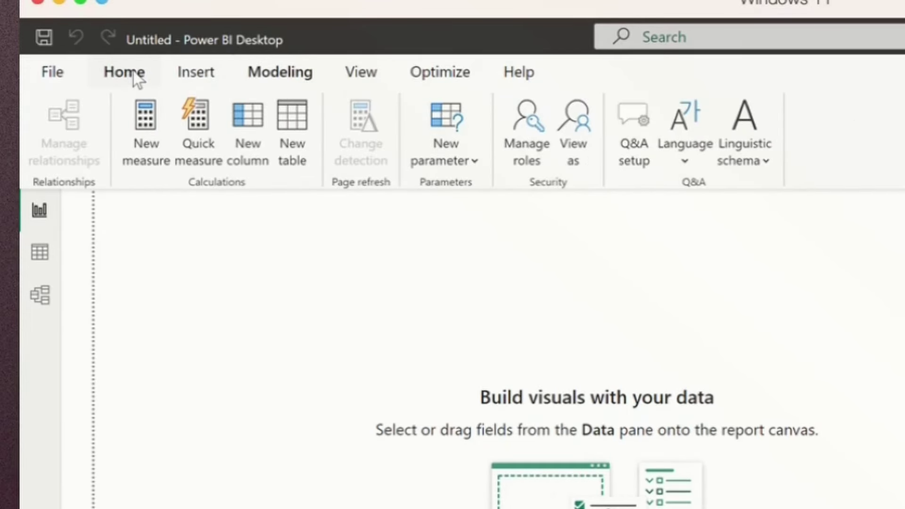
left_click(135, 80)
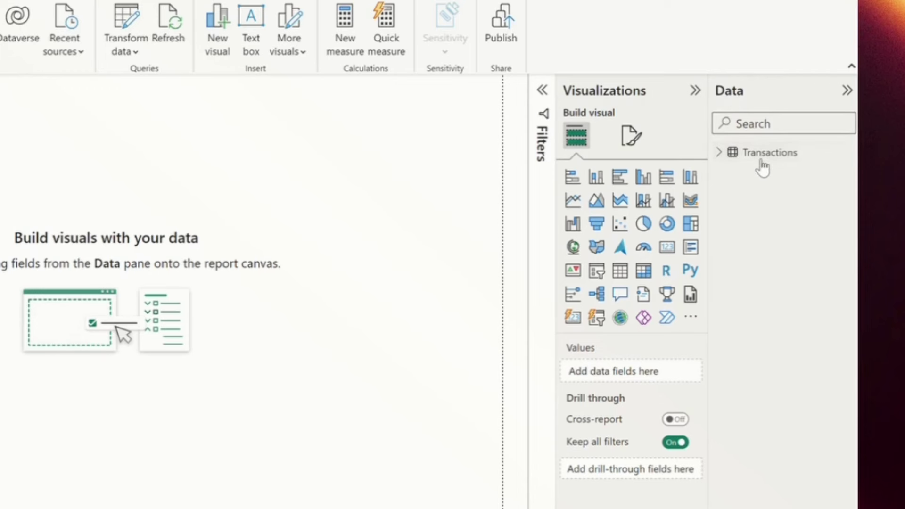
Expand the Transactions fields in the Data pane and toggle the Filters pane open and closed.
left_click(719, 152)
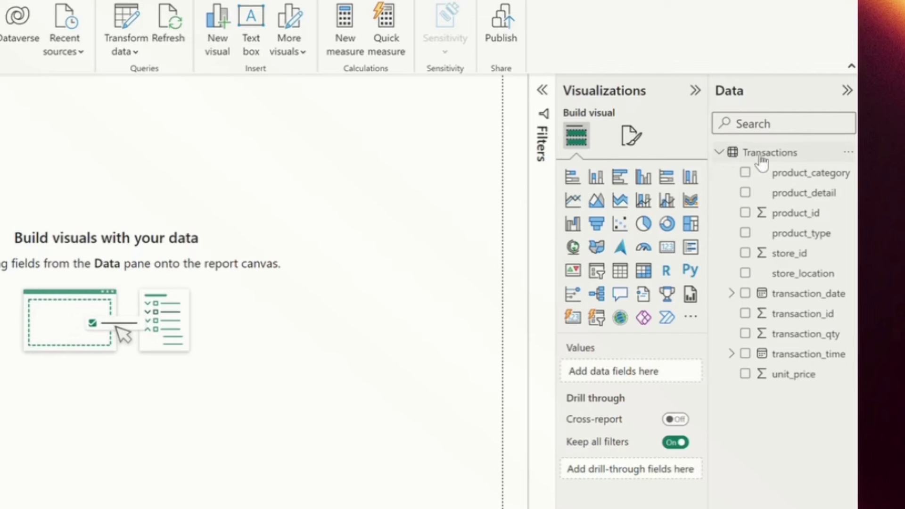
mouse_move(760, 158)
left_click(719, 152)
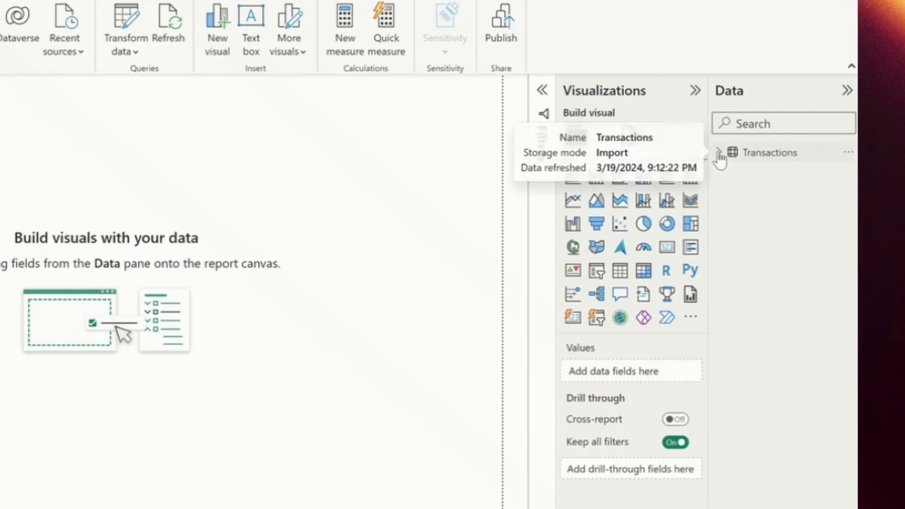
left_click(719, 159)
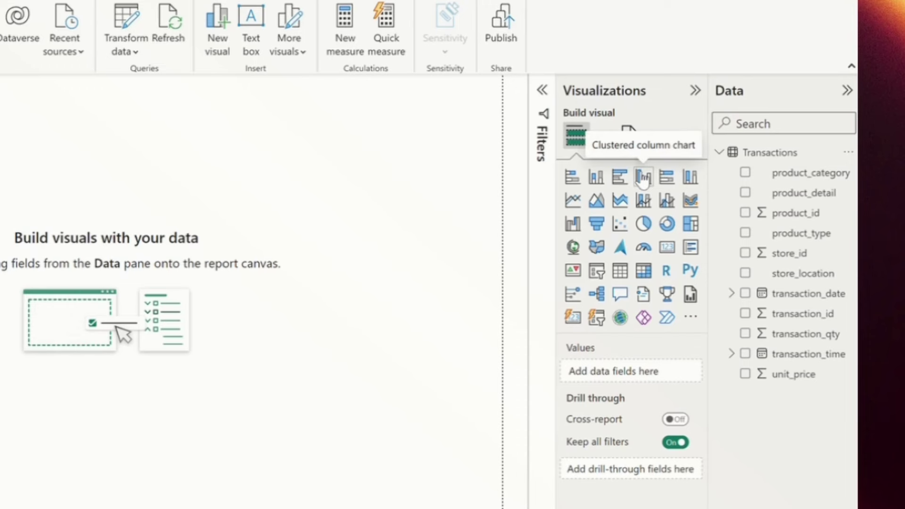
left_click(543, 91)
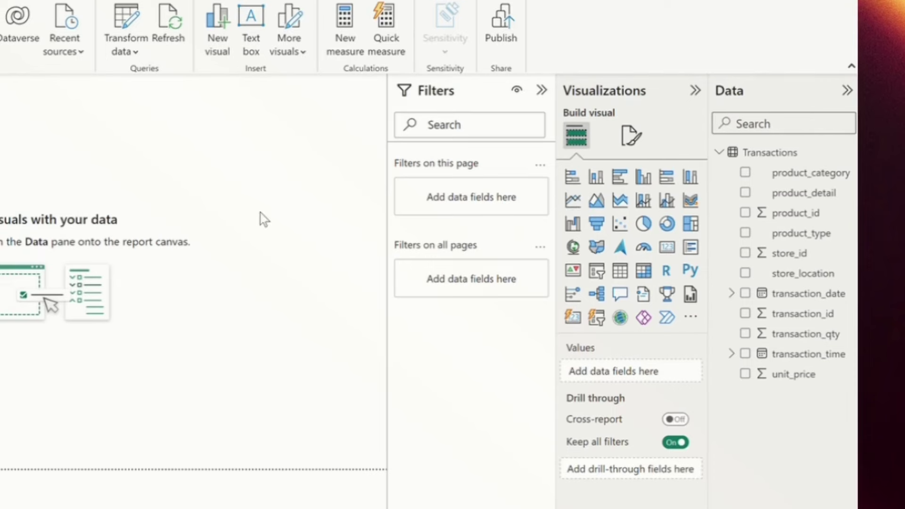
left_click(542, 90)
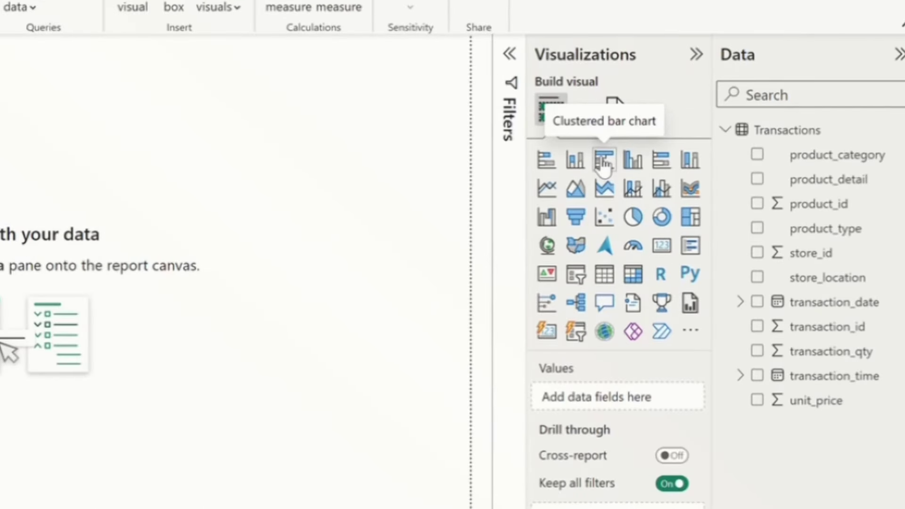
Add a clustered bar chart of Sum of transaction_qty by product_category and enlarge it on the page.
left_click(603, 163)
left_click(757, 156)
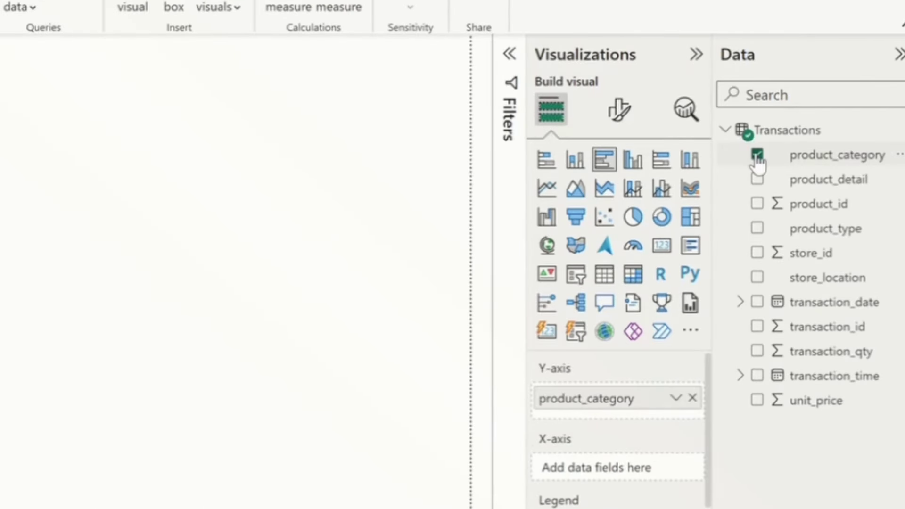
left_click(757, 351)
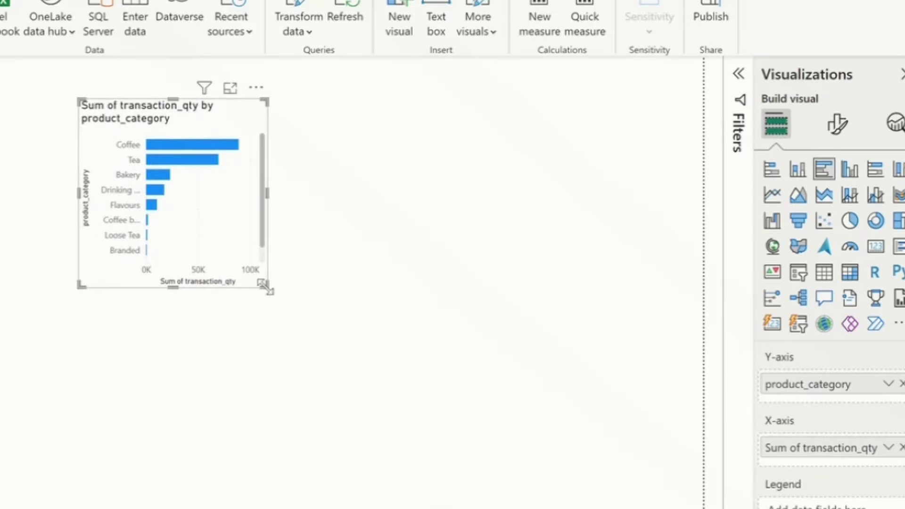
left_click_drag(267, 289, 471, 455)
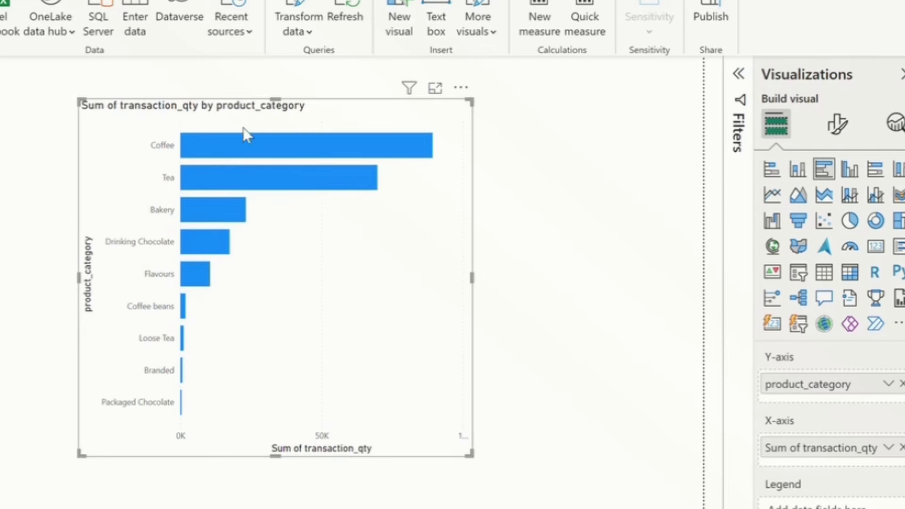
mouse_move(245, 140)
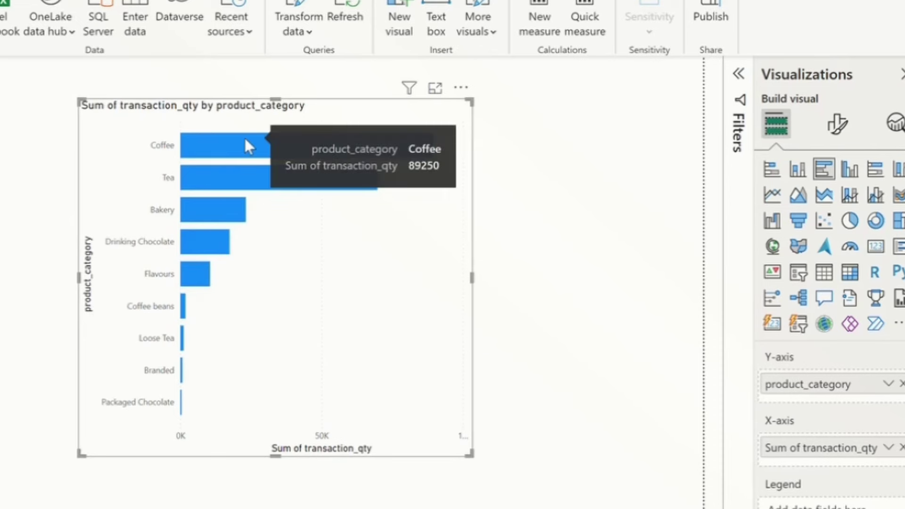
mouse_move(226, 177)
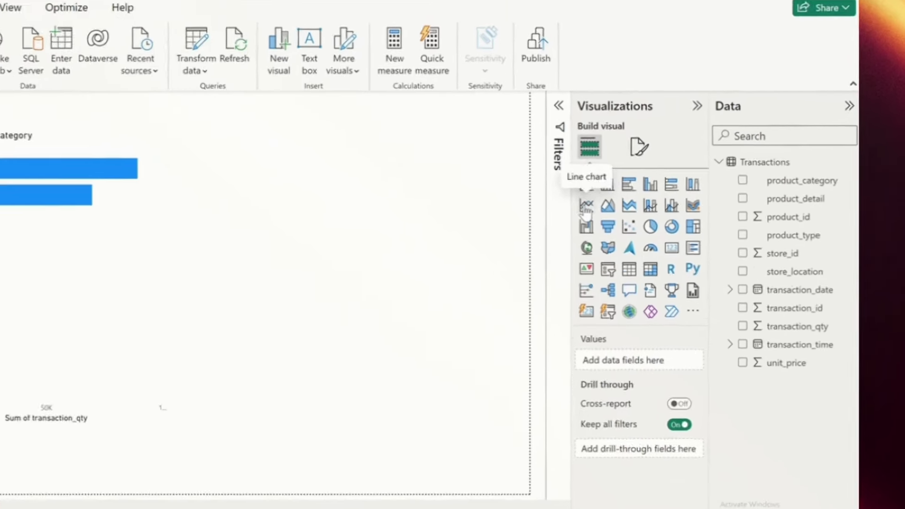
Add a line chart plotting Sum of transaction_qty over transaction_date.
left_click(660, 218)
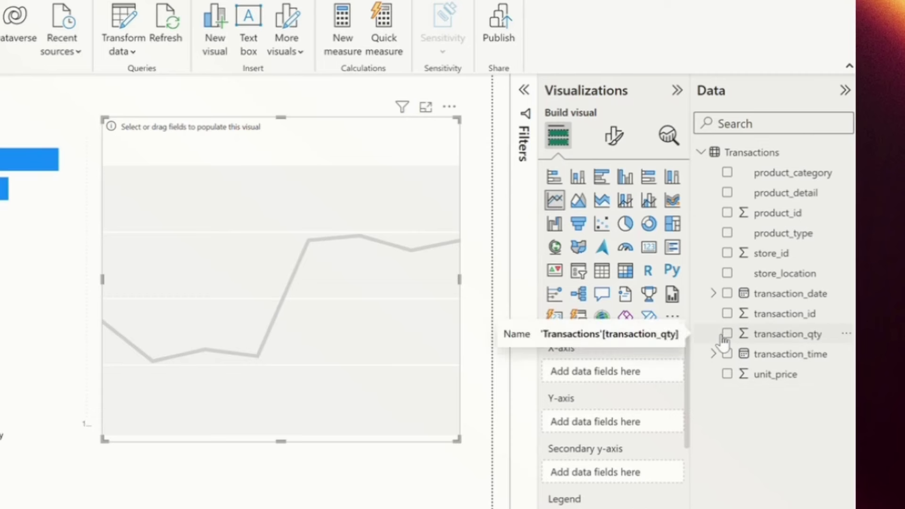
left_click(728, 295)
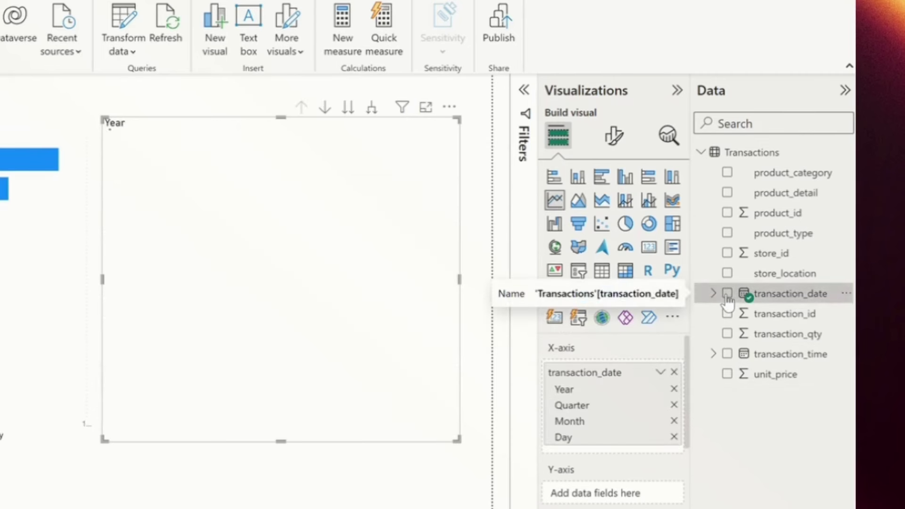
left_click(727, 334)
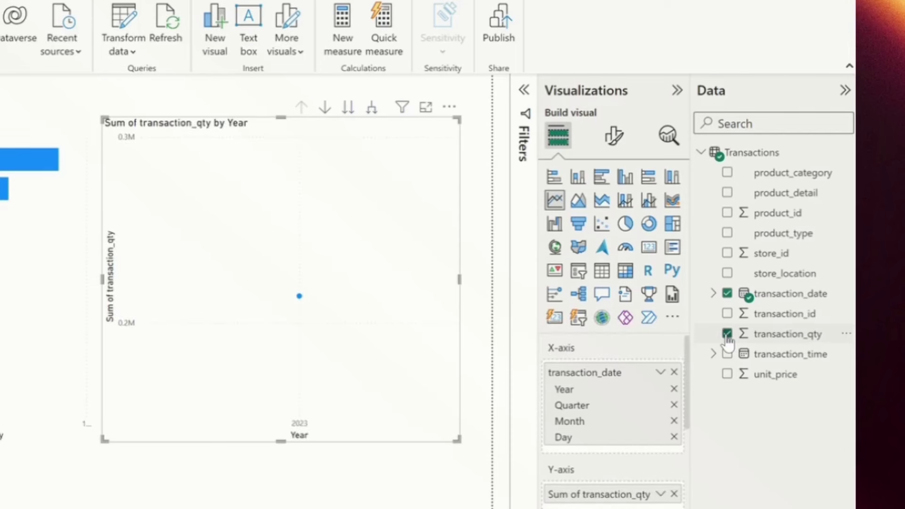
Drill the line chart's date axis from year through quarters down to months, then check the monthly values.
mouse_move(317, 283)
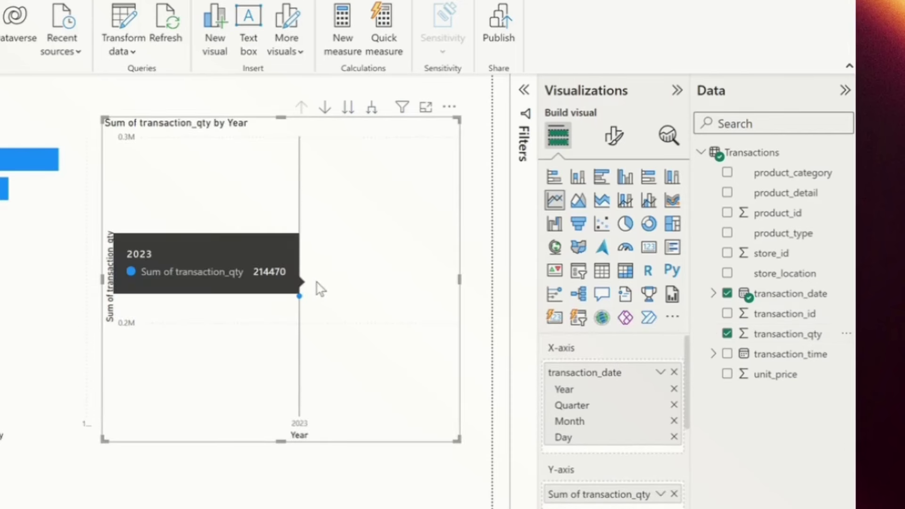
left_click(371, 112)
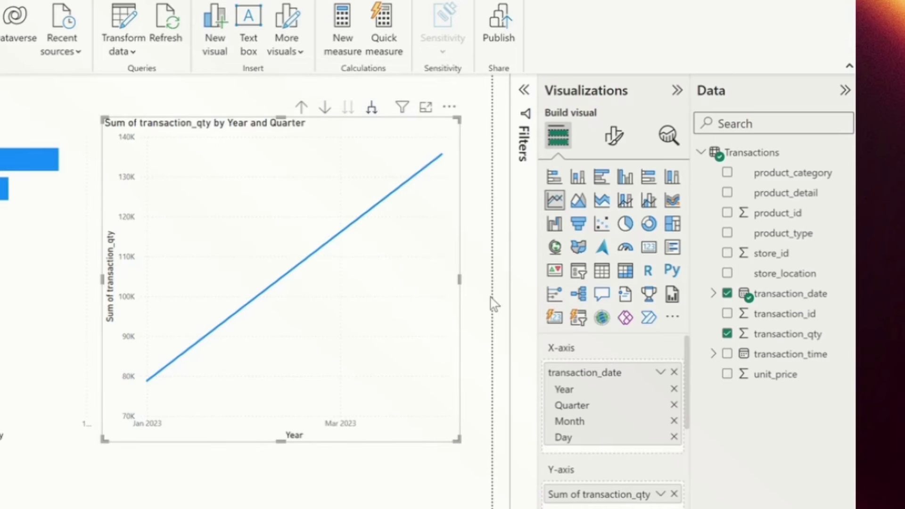
left_click(372, 108)
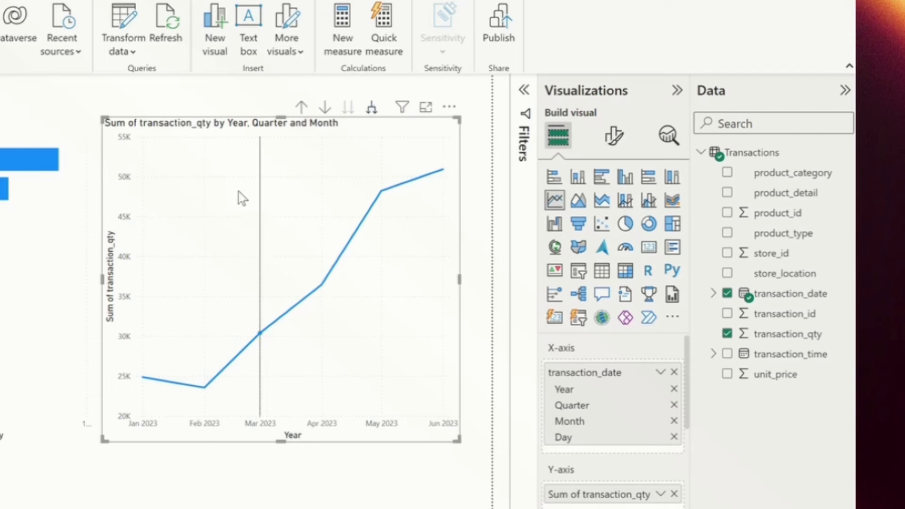
mouse_move(151, 384)
mouse_move(207, 392)
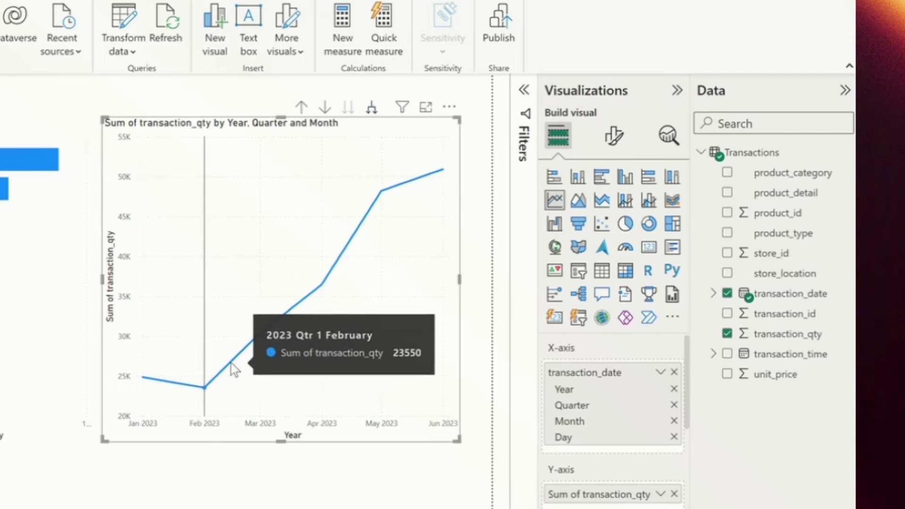
mouse_move(242, 358)
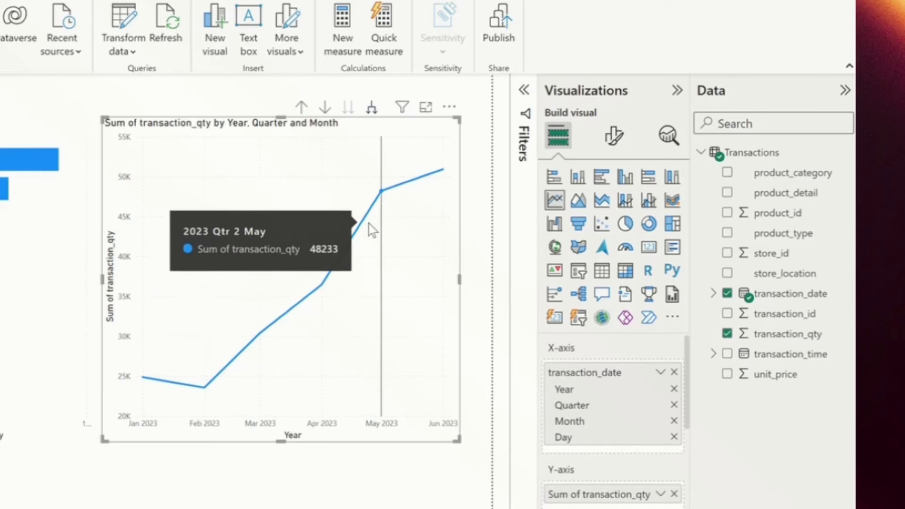
mouse_move(443, 178)
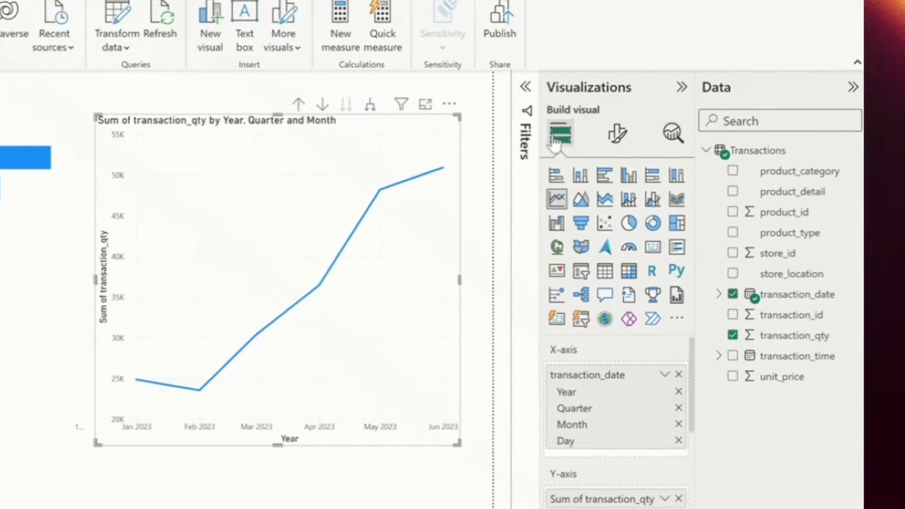
Look through the line chart's Format, Analytics and Build panes.
left_click(616, 134)
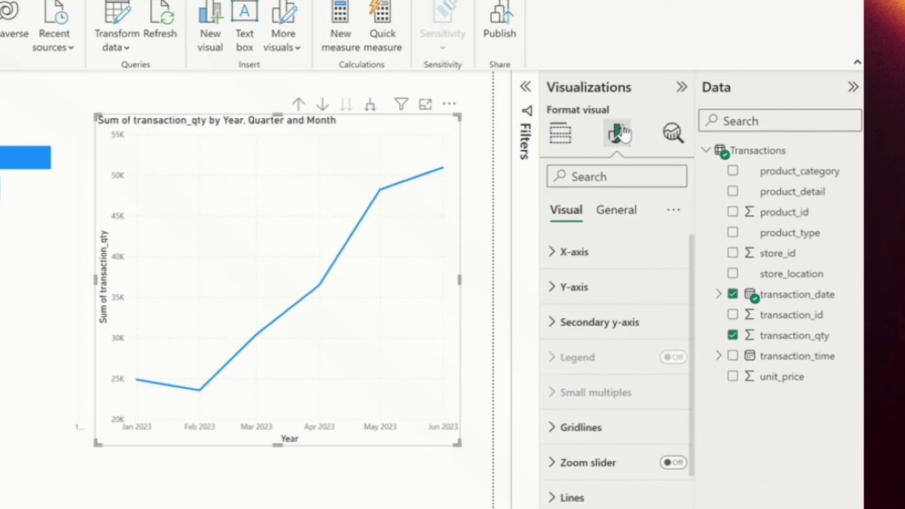
left_click(674, 133)
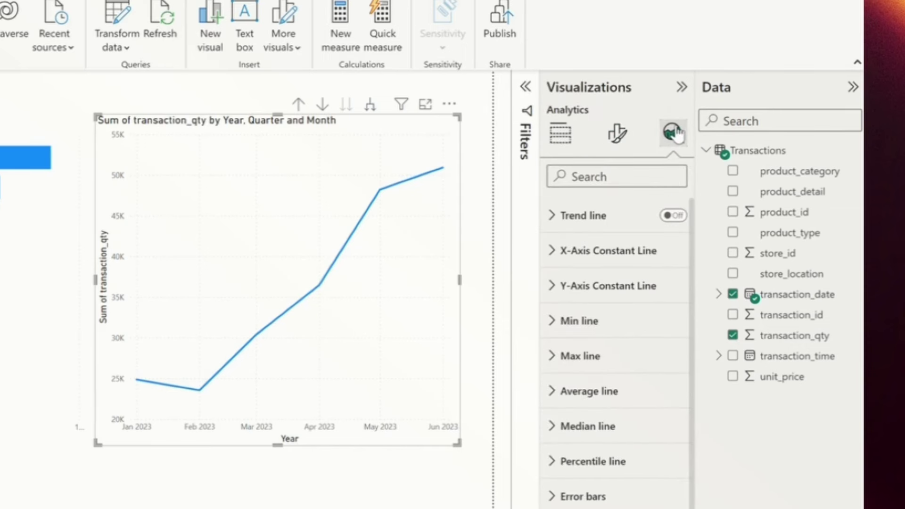
left_click(561, 136)
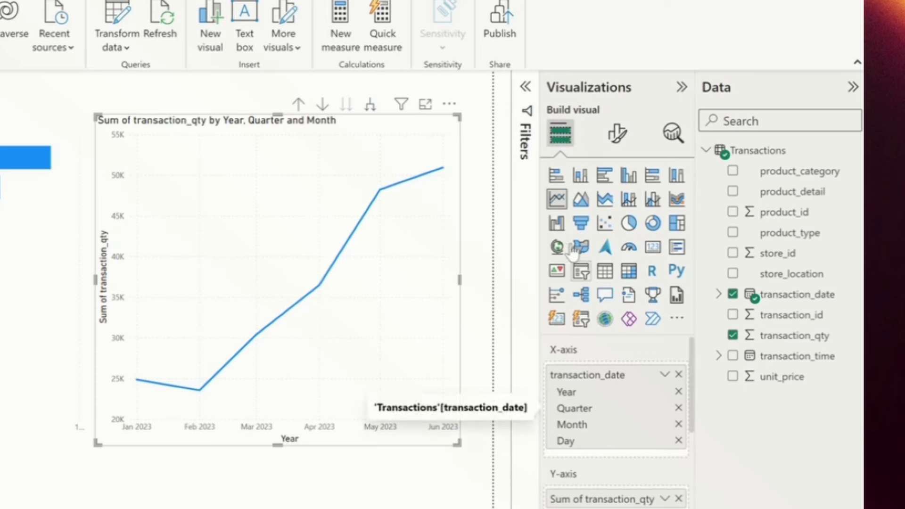
scroll(606, 395, "down", 3)
scroll(606, 396, "up", 3)
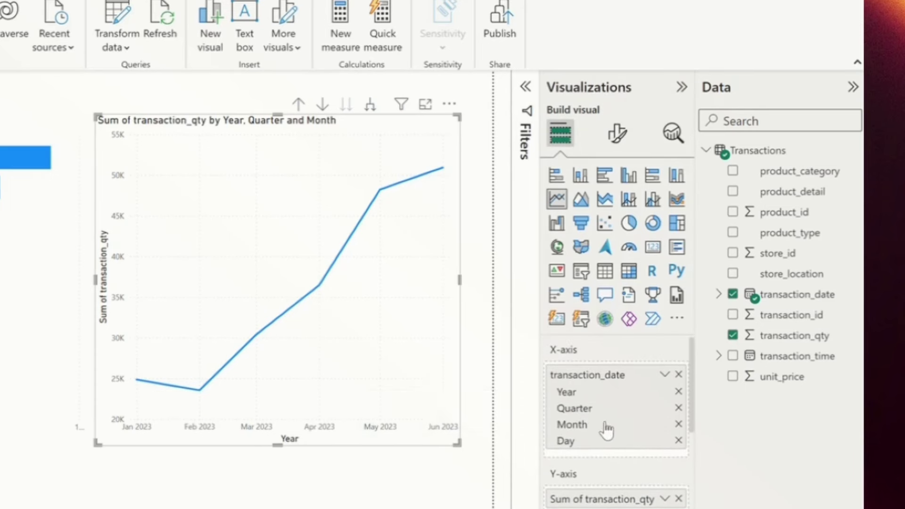
Switch off the Y-axis title in the line chart's format settings.
left_click(617, 134)
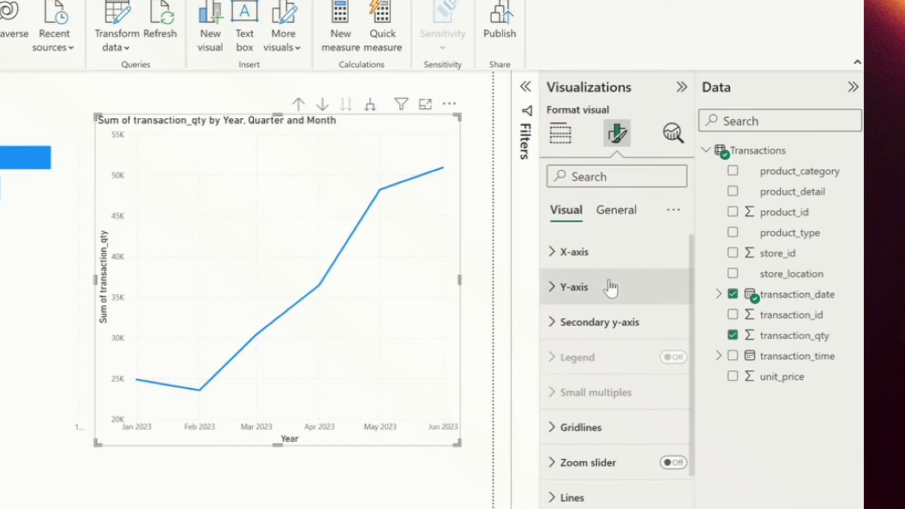
left_click(572, 260)
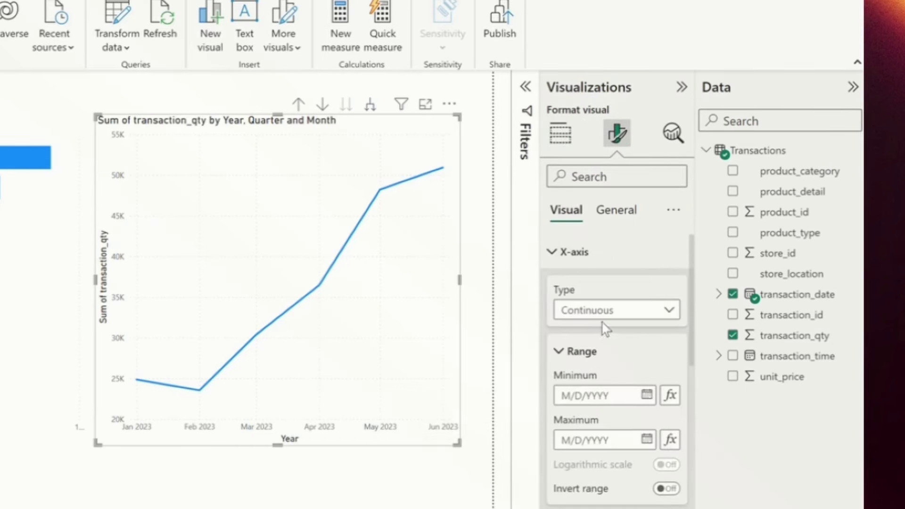
scroll(605, 283, "down", 1)
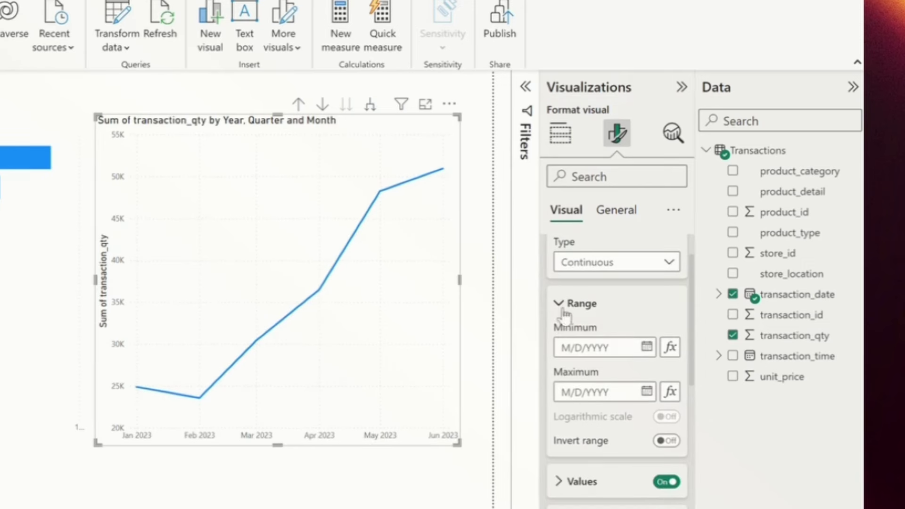
scroll(564, 292, "up", 1)
left_click(568, 252)
left_click(572, 284)
scroll(613, 400, "down", 2)
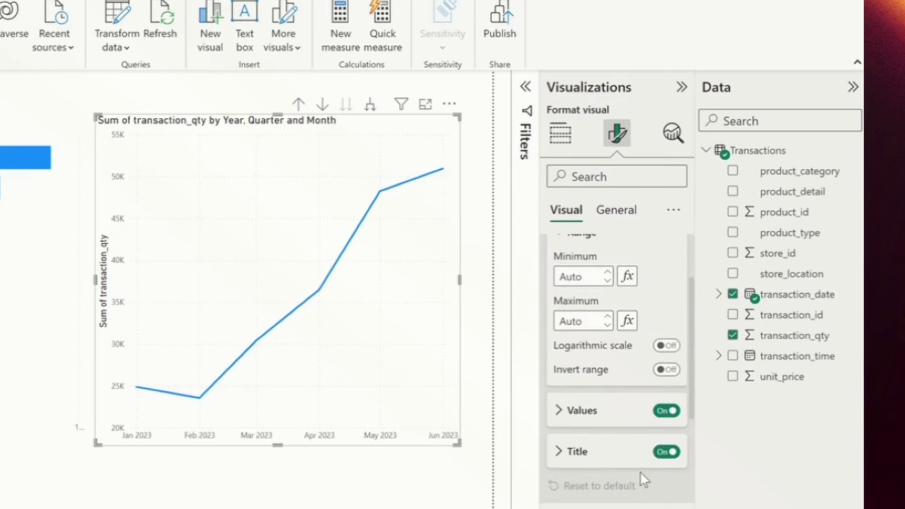
left_click(663, 453)
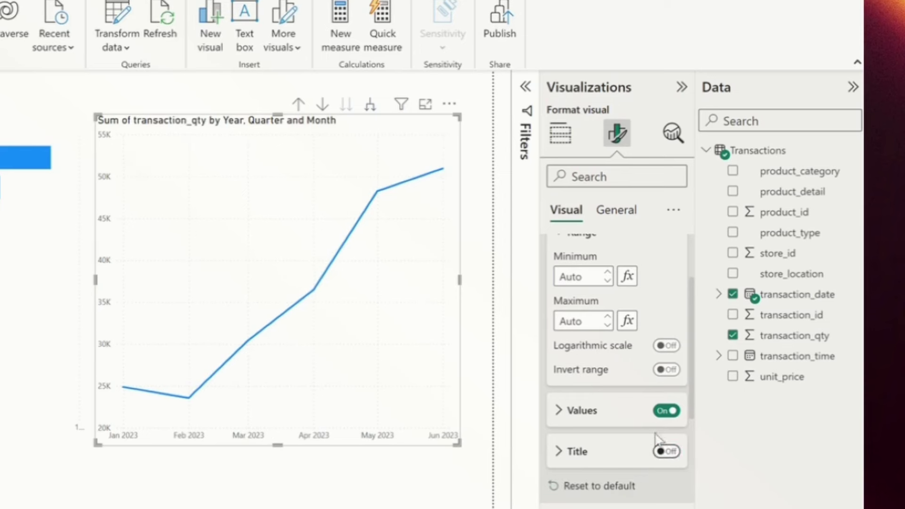
Title the line chart 'Transaction Trend', centred, at font size 18.
left_click(609, 213)
left_click(600, 286)
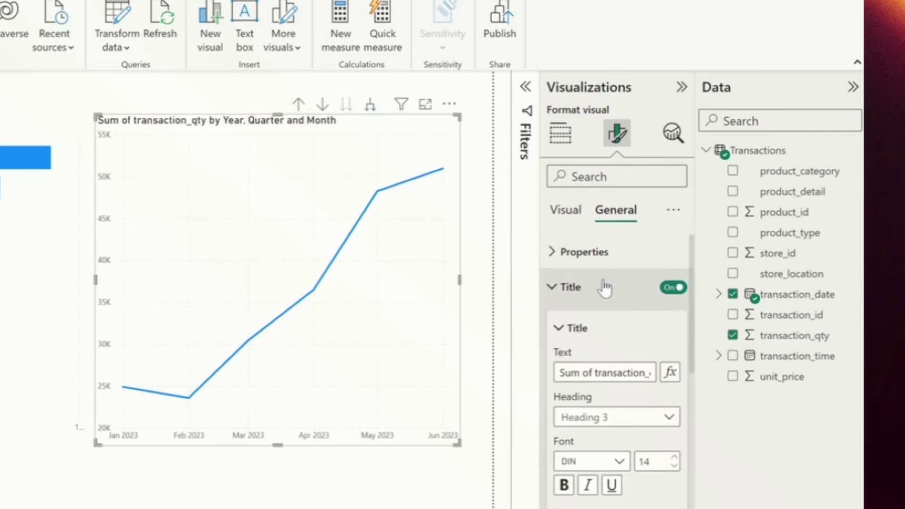
left_click(590, 373)
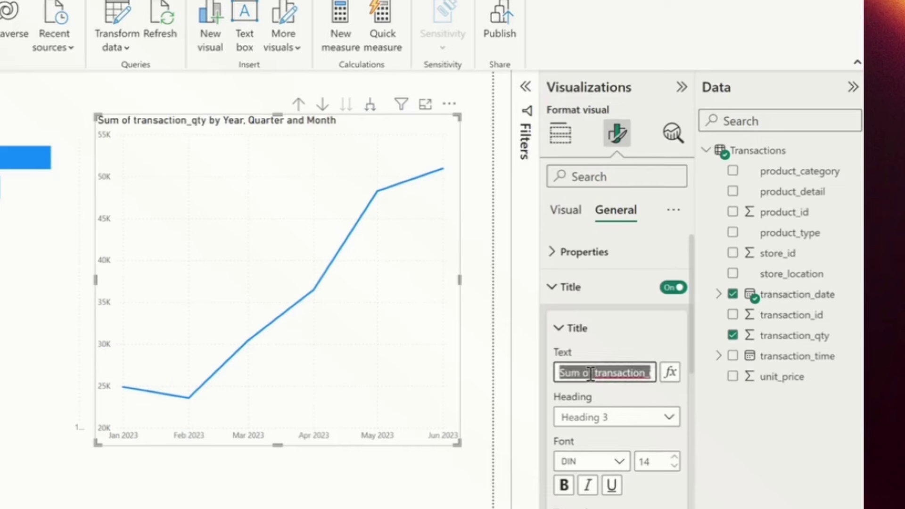
type("Transaction Trend")
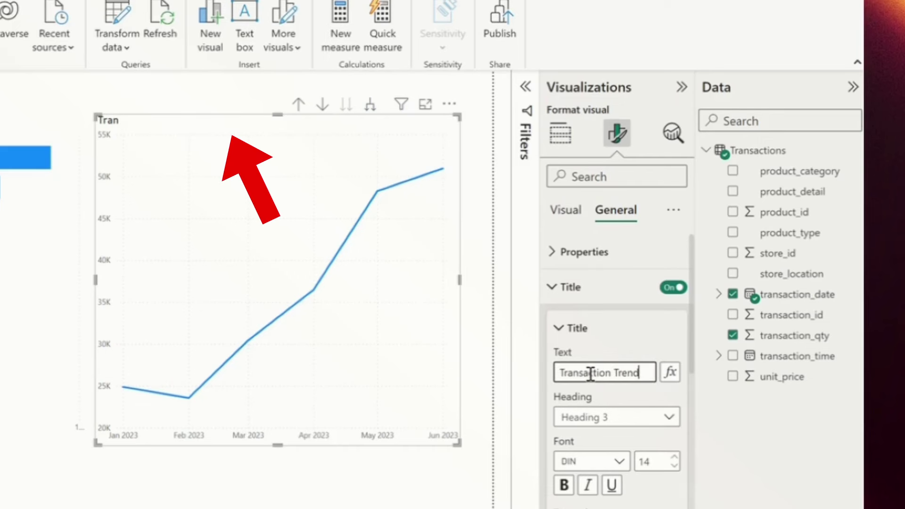
scroll(588, 486, "down", 3)
left_click(589, 481)
scroll(610, 452, "up", 3)
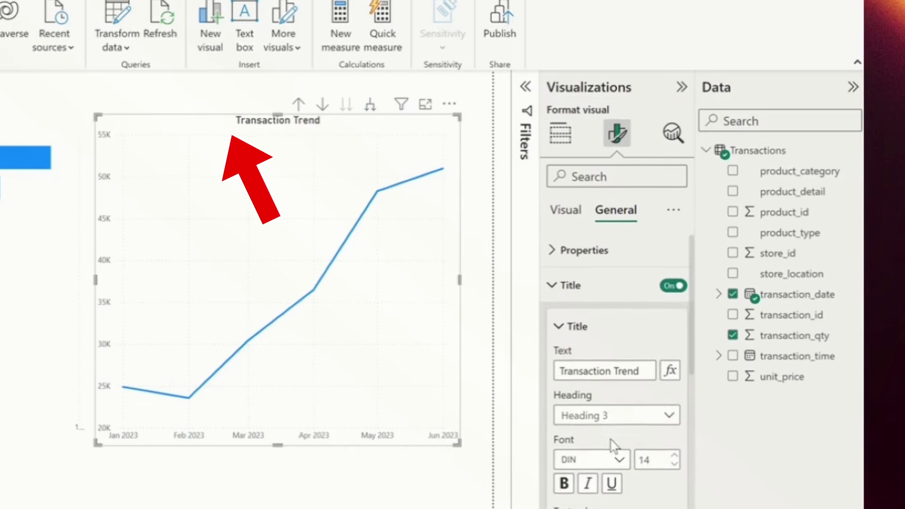
left_click(675, 457)
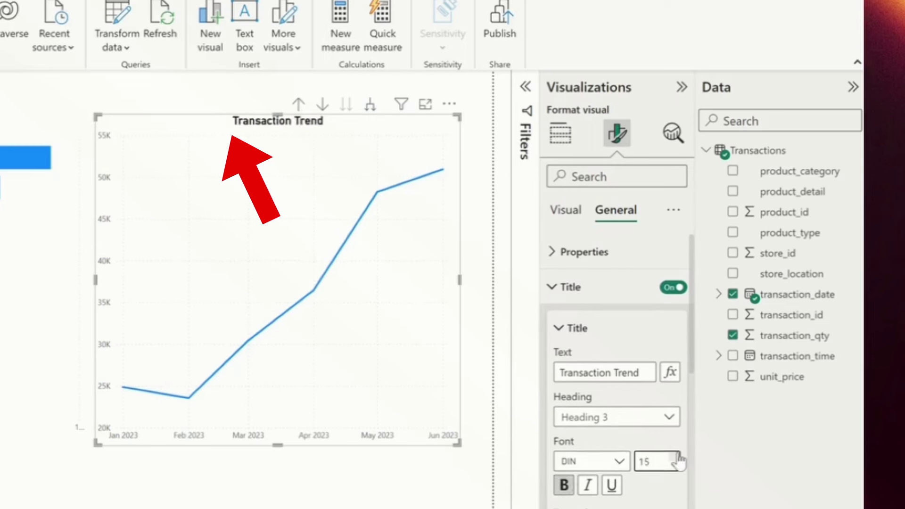
left_click(677, 456)
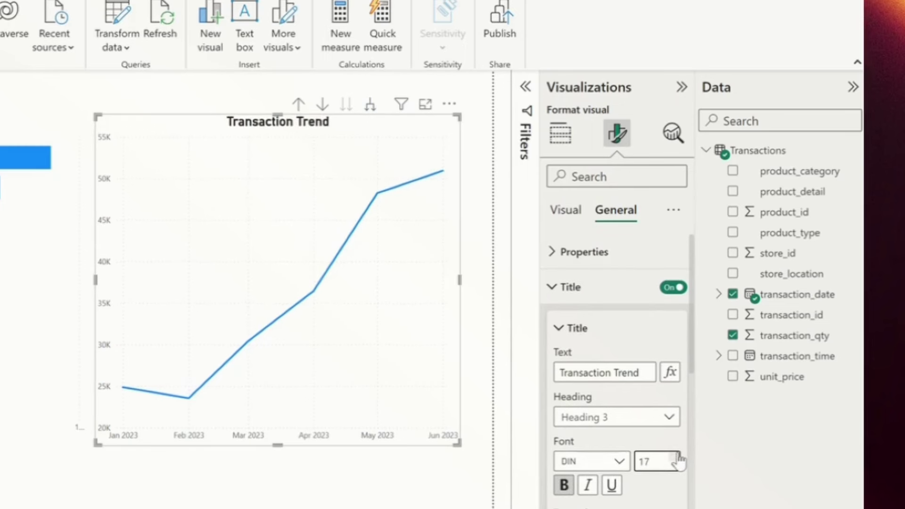
left_click(677, 457)
Change the line colour to orange (#E66C37).
left_click(565, 210)
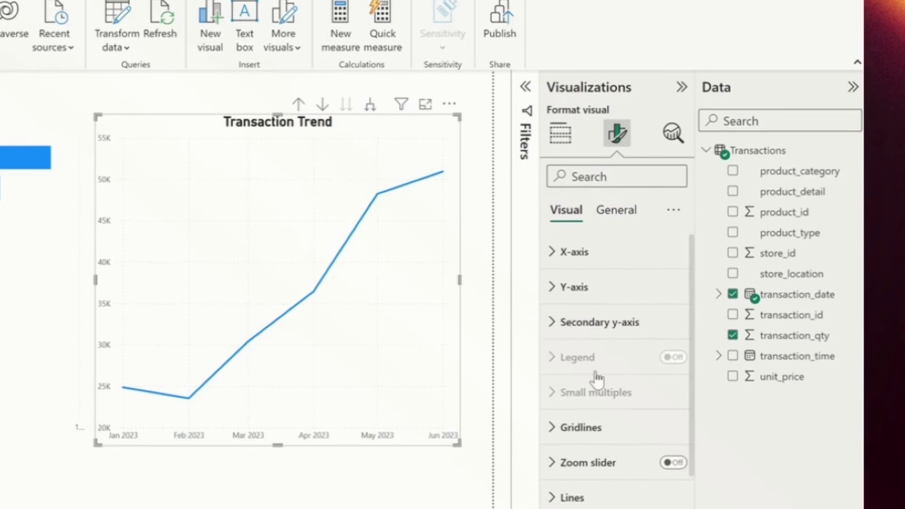
scroll(598, 376, "down", 3)
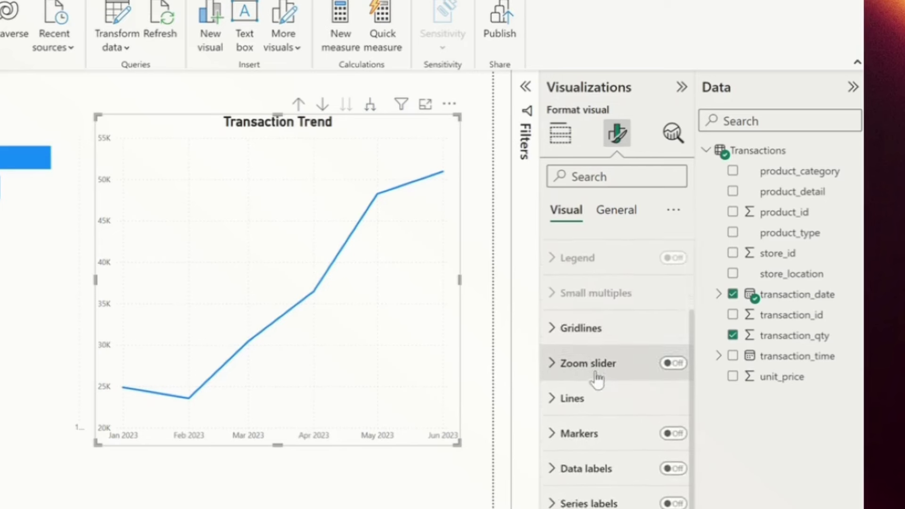
left_click(594, 403)
scroll(595, 403, "down", 3)
scroll(597, 405, "up", 1)
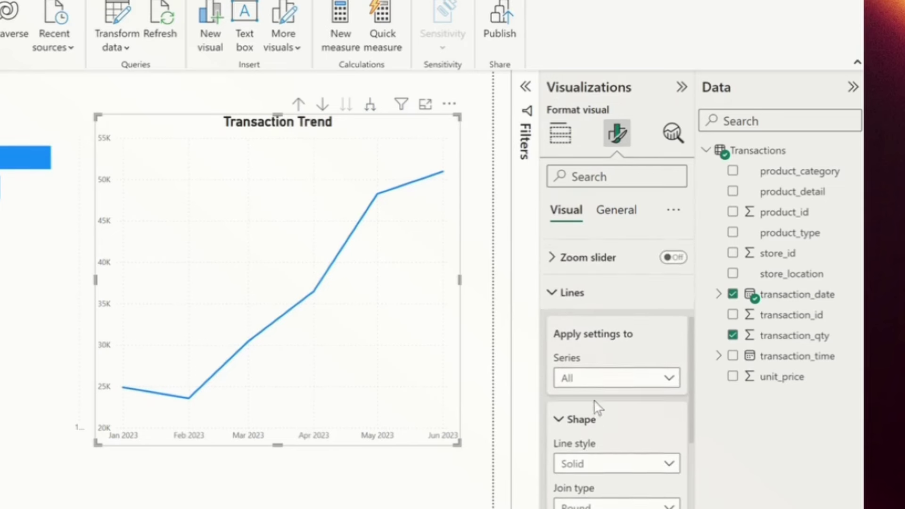
scroll(571, 358, "down", 2)
scroll(573, 401, "down", 2)
left_click(576, 452)
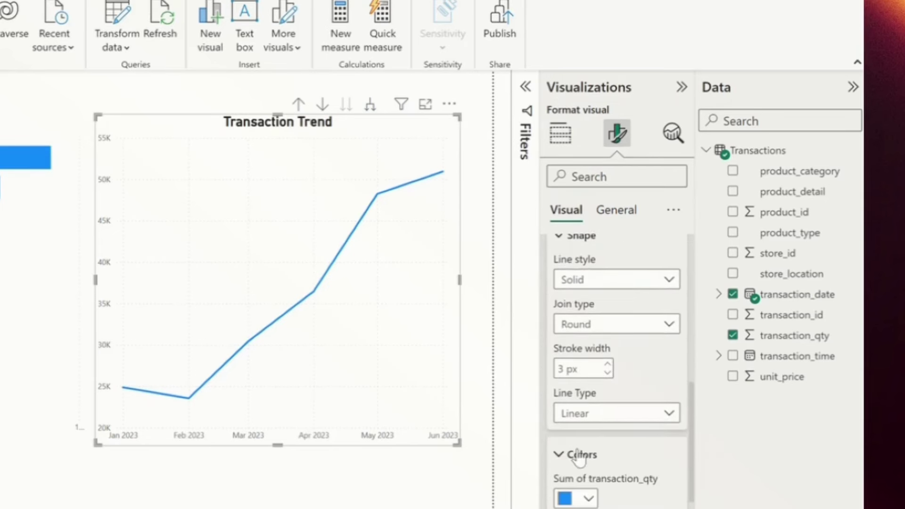
scroll(588, 420, "down", 2)
left_click(589, 405)
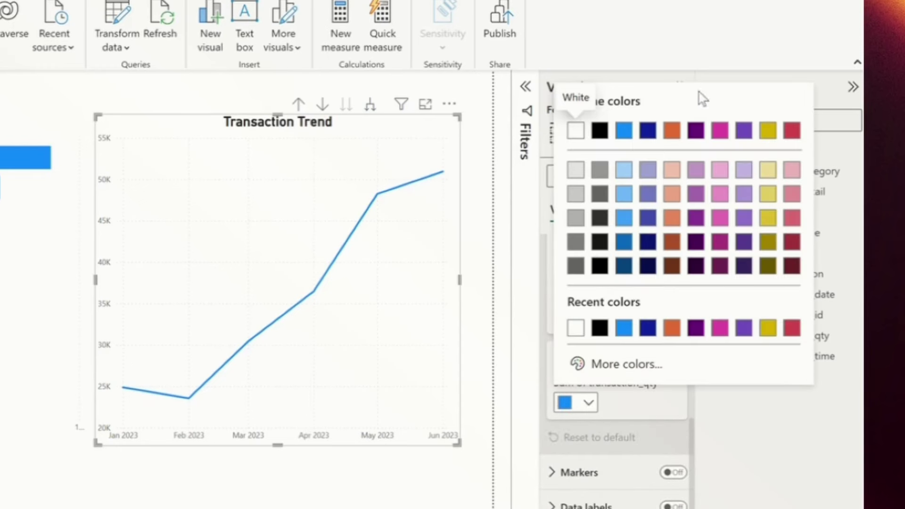
left_click(673, 131)
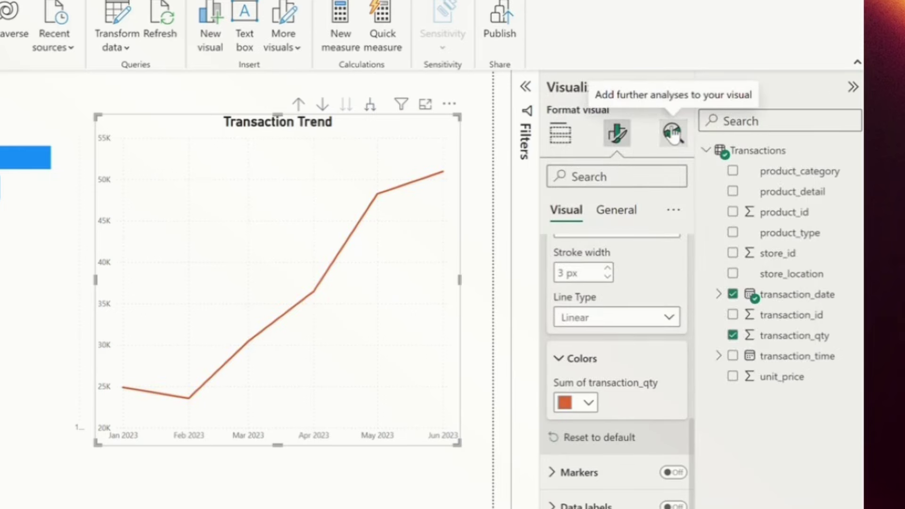
left_click(135, 94)
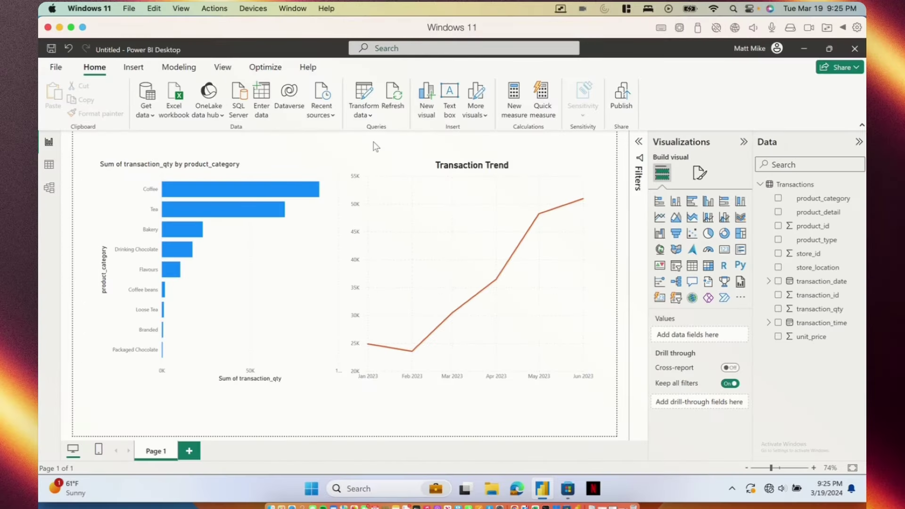